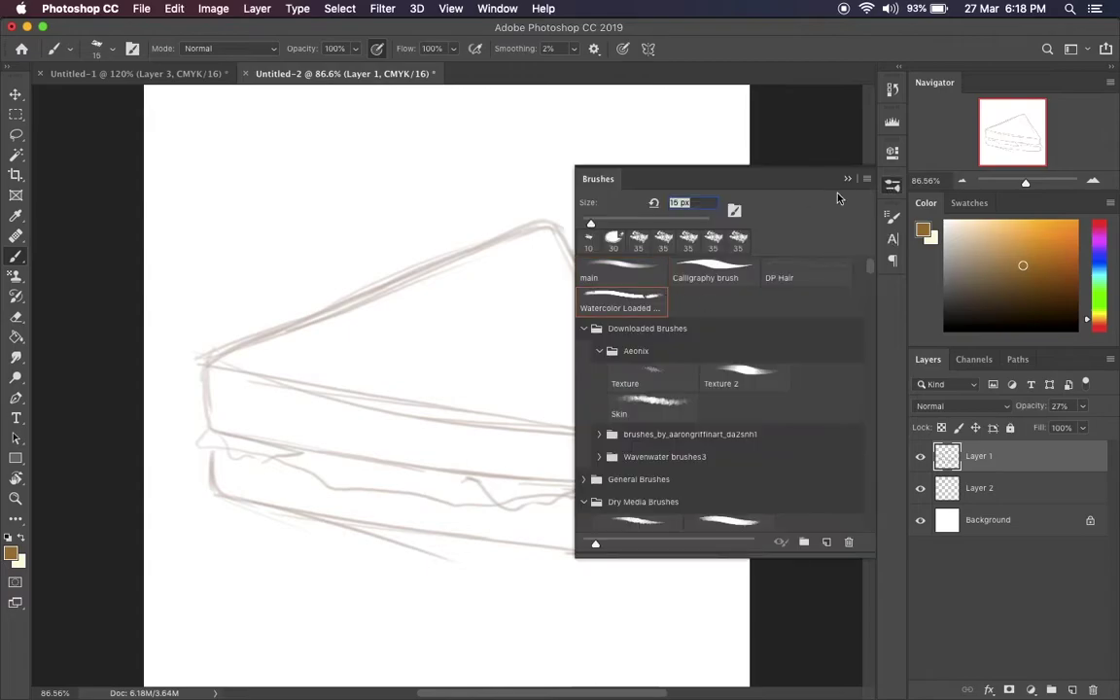
Set the brush to 45 px and make Layer 2 the active painting layer.
{"action": "key", "text": "F5"}
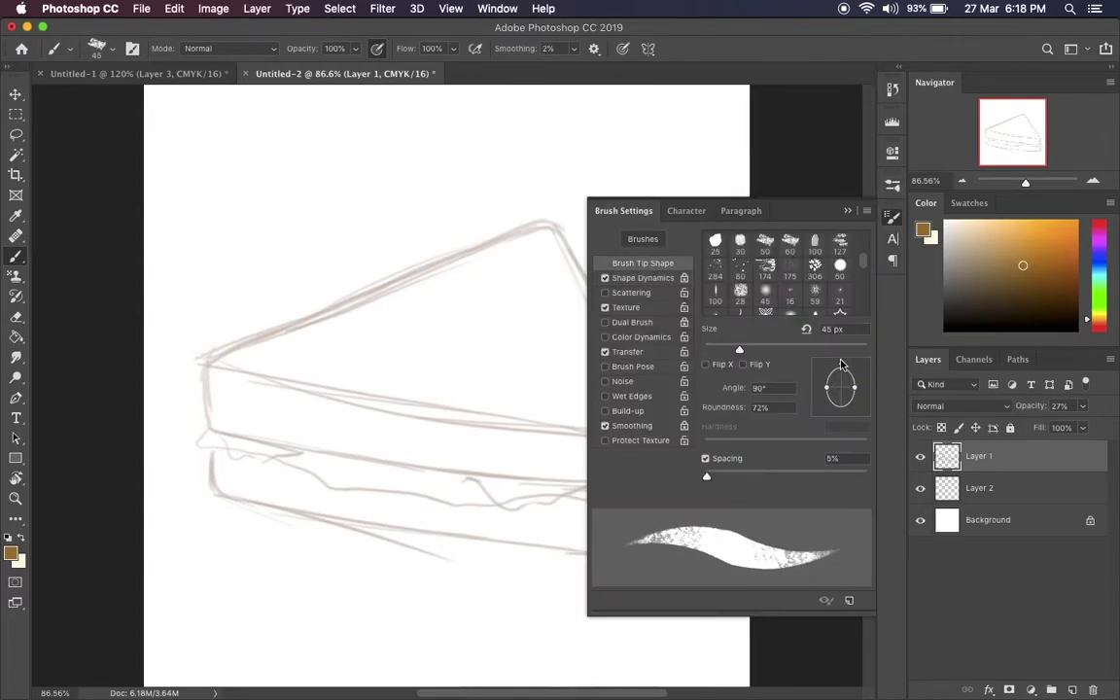
{"action": "key", "text": "F5"}
{"action": "key", "text": "alt+bracketleft"}
Paint the upper and lower crust bands brown across their full width.
{"action": "left_click_drag", "start_coordinate": [226, 413], "coordinate": [244, 424]}
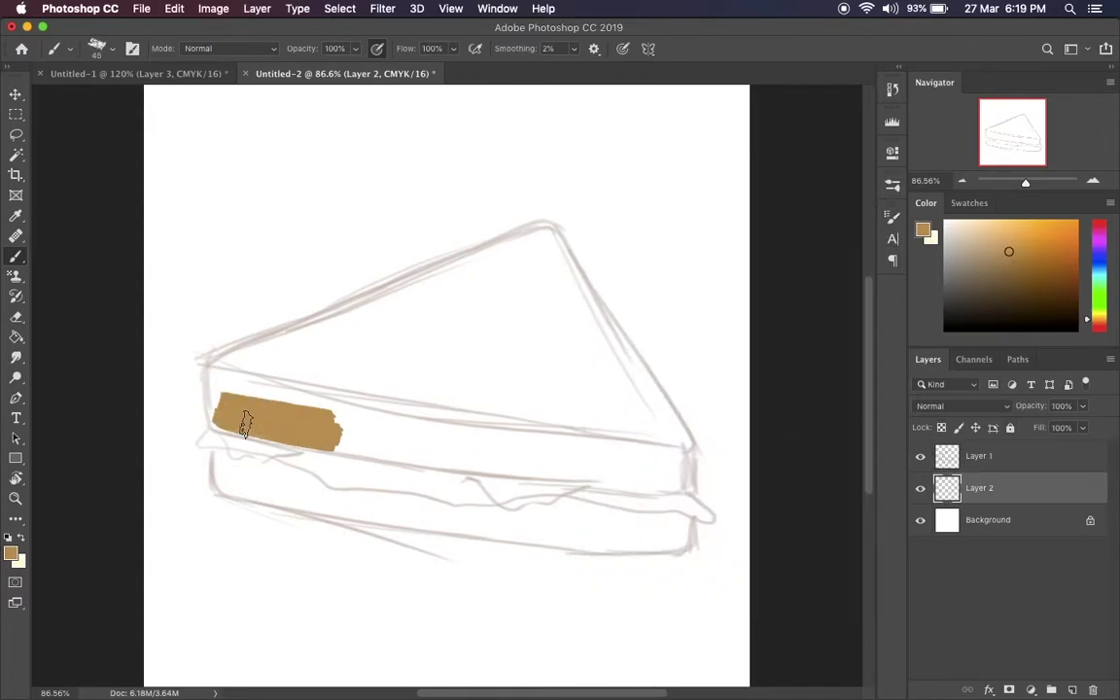
{"action": "scroll", "coordinate": [288, 437], "scroll_direction": "up", "scroll_amount": 5}
{"action": "mouse_move", "coordinate": [420, 469]}
{"action": "left_mouse_down"}
{"action": "mouse_move", "coordinate": [162, 325]}
{"action": "mouse_move", "coordinate": [170, 387]}
{"action": "mouse_move", "coordinate": [204, 397]}
{"action": "mouse_move", "coordinate": [175, 450]}
{"action": "mouse_move", "coordinate": [370, 474]}
{"action": "left_mouse_up"}
{"action": "scroll", "coordinate": [204, 396], "scroll_direction": "right", "scroll_amount": 5}
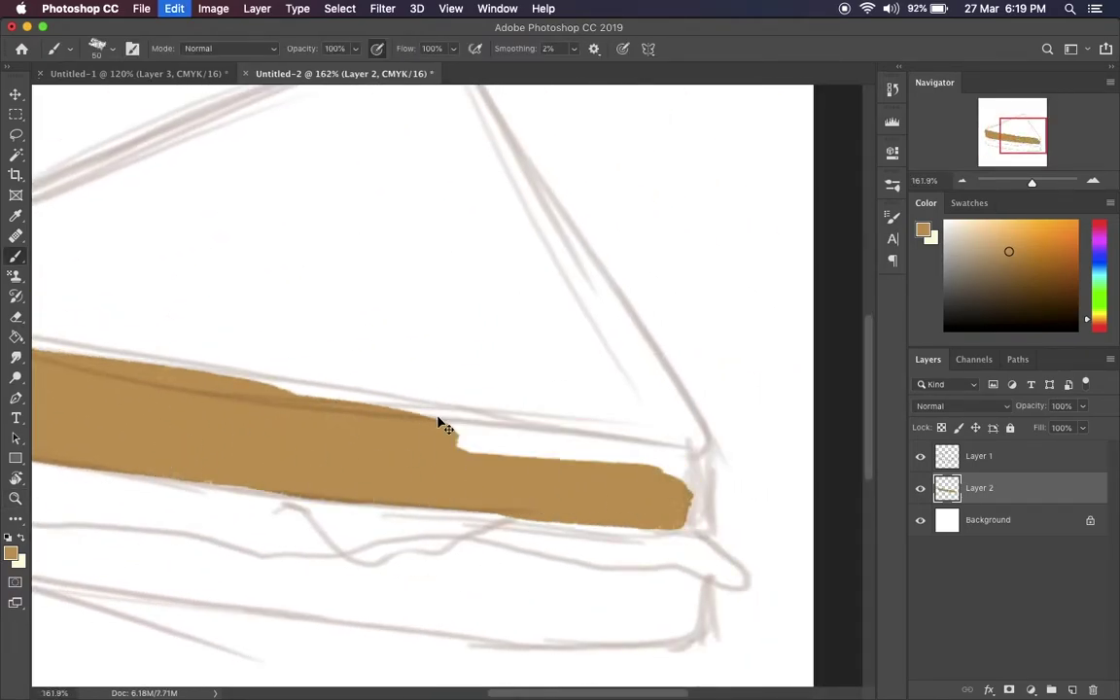
{"action": "left_click_drag", "start_coordinate": [442, 425], "coordinate": [700, 490]}
{"action": "scroll", "coordinate": [615, 501], "scroll_direction": "left", "scroll_amount": 10}
{"action": "mouse_move", "coordinate": [83, 398]}
{"action": "left_mouse_down"}
{"action": "mouse_move", "coordinate": [87, 457]}
{"action": "mouse_move", "coordinate": [437, 520]}
{"action": "mouse_move", "coordinate": [93, 418]}
{"action": "left_mouse_up"}
{"action": "scroll", "coordinate": [90, 418], "scroll_direction": "right", "scroll_amount": 5}
{"action": "mouse_move", "coordinate": [205, 517]}
{"action": "left_mouse_down"}
{"action": "mouse_move", "coordinate": [631, 530]}
{"action": "mouse_move", "coordinate": [420, 532]}
{"action": "mouse_move", "coordinate": [707, 562]}
{"action": "left_mouse_up"}
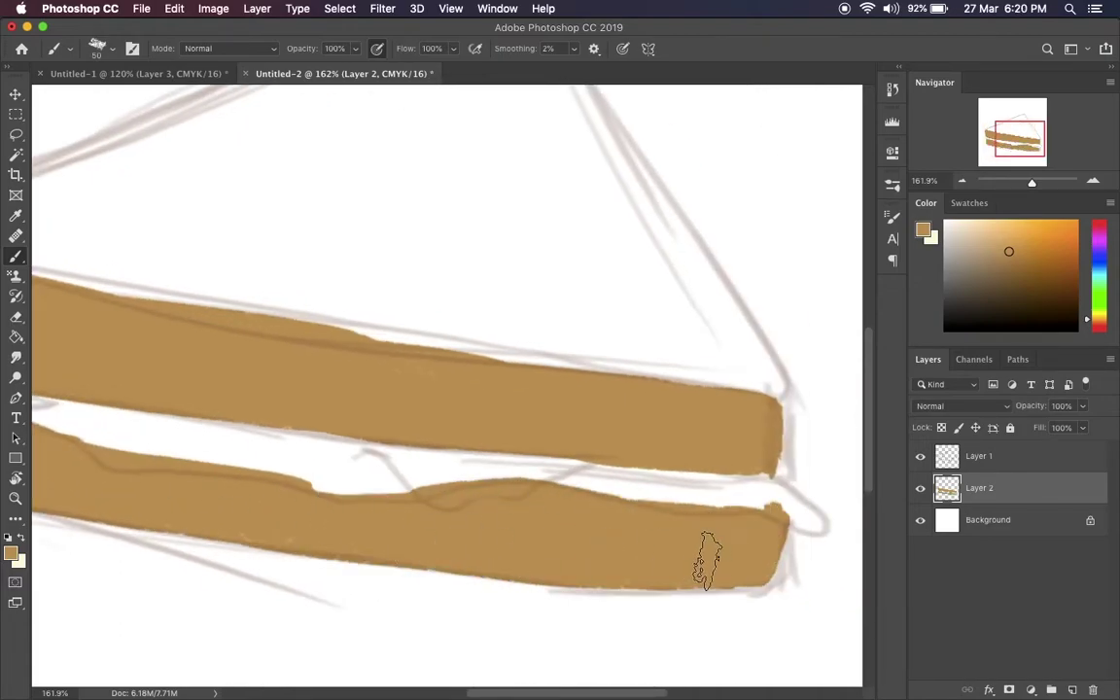
On a new Layer 3, paint pale beige across the top surface, then shrink the brush to 30 px.
{"action": "left_click", "coordinate": [1071, 689]}
{"action": "left_click", "coordinate": [1006, 222]}
{"action": "scroll", "coordinate": [355, 339], "scroll_direction": "up", "scroll_amount": 3}
{"action": "scroll", "coordinate": [355, 338], "scroll_direction": "left", "scroll_amount": 5}
{"action": "mouse_move", "coordinate": [355, 338]}
{"action": "left_mouse_down"}
{"action": "mouse_move", "coordinate": [487, 230]}
{"action": "mouse_move", "coordinate": [450, 231]}
{"action": "mouse_move", "coordinate": [120, 324]}
{"action": "mouse_move", "coordinate": [241, 372]}
{"action": "mouse_move", "coordinate": [87, 343]}
{"action": "mouse_move", "coordinate": [277, 347]}
{"action": "mouse_move", "coordinate": [530, 170]}
{"action": "mouse_move", "coordinate": [508, 303]}
{"action": "mouse_move", "coordinate": [381, 403]}
{"action": "left_mouse_up"}
{"action": "key", "text": "bracketleft"}
{"action": "key", "text": "bracketleft"}
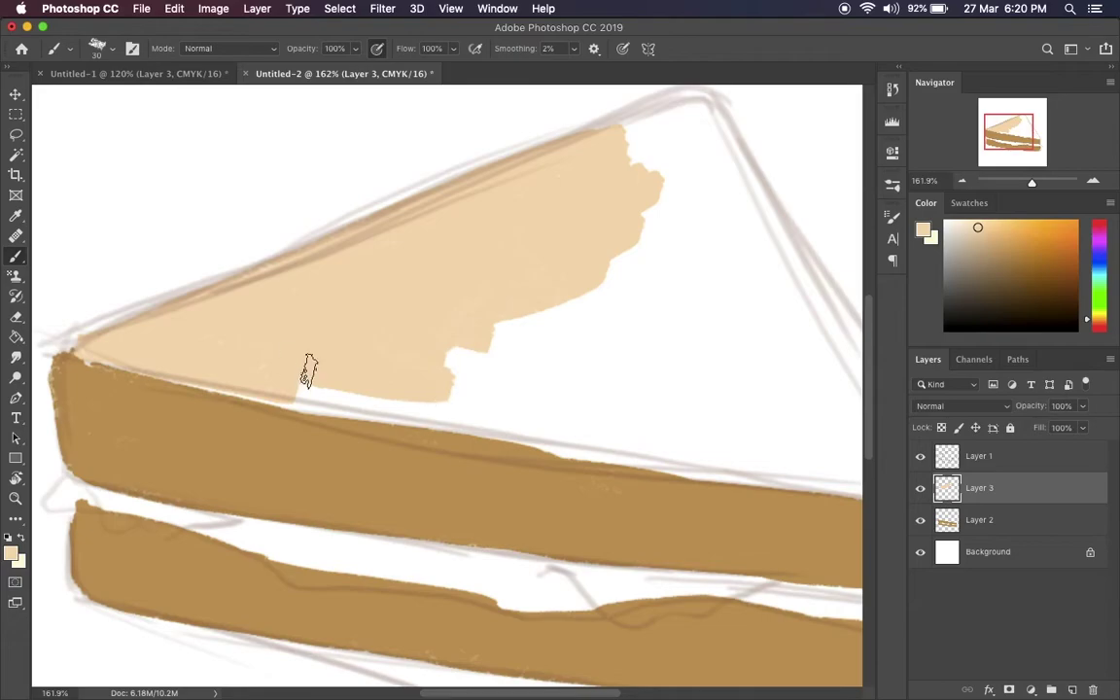
Move Layer 3 beneath crust Layer 2 and fill more of the top surface beige.
{"action": "left_click_drag", "start_coordinate": [978, 487], "coordinate": [979, 535]}
{"action": "mouse_move", "coordinate": [369, 389]}
{"action": "left_mouse_down"}
{"action": "mouse_move", "coordinate": [592, 407]}
{"action": "mouse_move", "coordinate": [588, 444]}
{"action": "mouse_move", "coordinate": [680, 424]}
{"action": "mouse_move", "coordinate": [795, 493]}
{"action": "mouse_move", "coordinate": [736, 450]}
{"action": "mouse_move", "coordinate": [476, 141]}
{"action": "mouse_move", "coordinate": [412, 150]}
{"action": "mouse_move", "coordinate": [631, 357]}
{"action": "mouse_move", "coordinate": [570, 248]}
{"action": "mouse_move", "coordinate": [555, 144]}
{"action": "mouse_move", "coordinate": [512, 114]}
{"action": "mouse_move", "coordinate": [625, 242]}
{"action": "mouse_move", "coordinate": [692, 389]}
{"action": "left_mouse_up"}
{"action": "scroll", "coordinate": [680, 425], "scroll_direction": "right", "scroll_amount": 5}
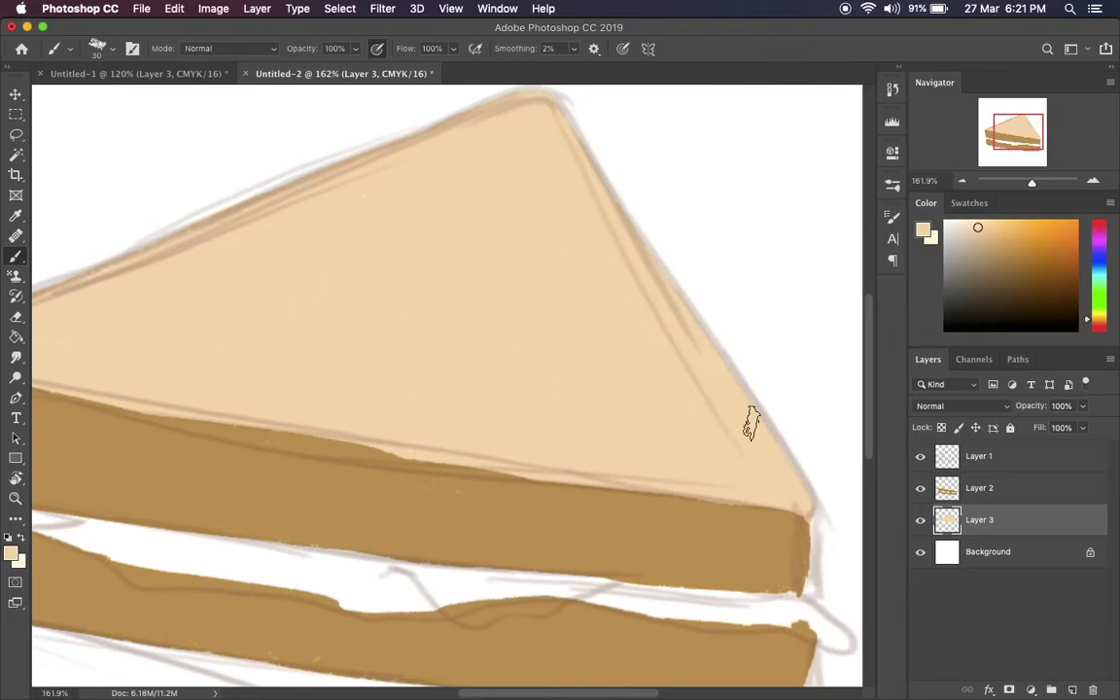
{"action": "scroll", "coordinate": [752, 423], "scroll_direction": "left", "scroll_amount": 5}
Make crust Layer 2 active, sample its brown, and trim the crust edges with the eraser.
{"action": "left_click", "coordinate": [978, 486]}
{"action": "scroll", "coordinate": [438, 389], "scroll_direction": "right", "scroll_amount": 5}
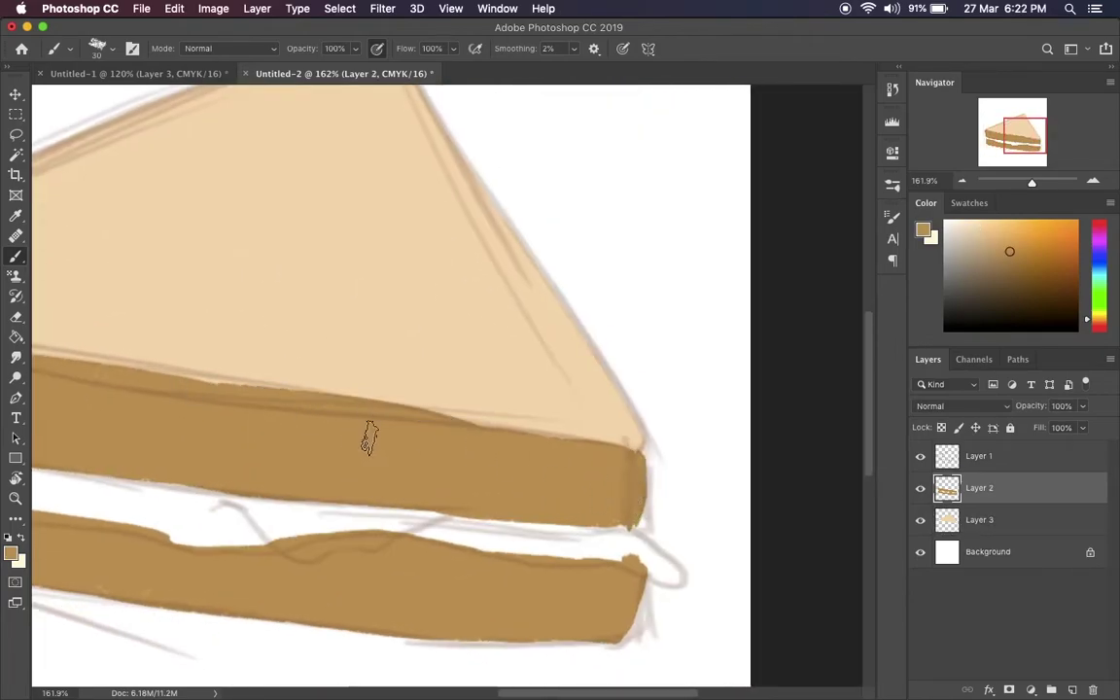
{"action": "left_click", "coordinate": [280, 427], "text": "alt"}
{"action": "key", "text": "e"}
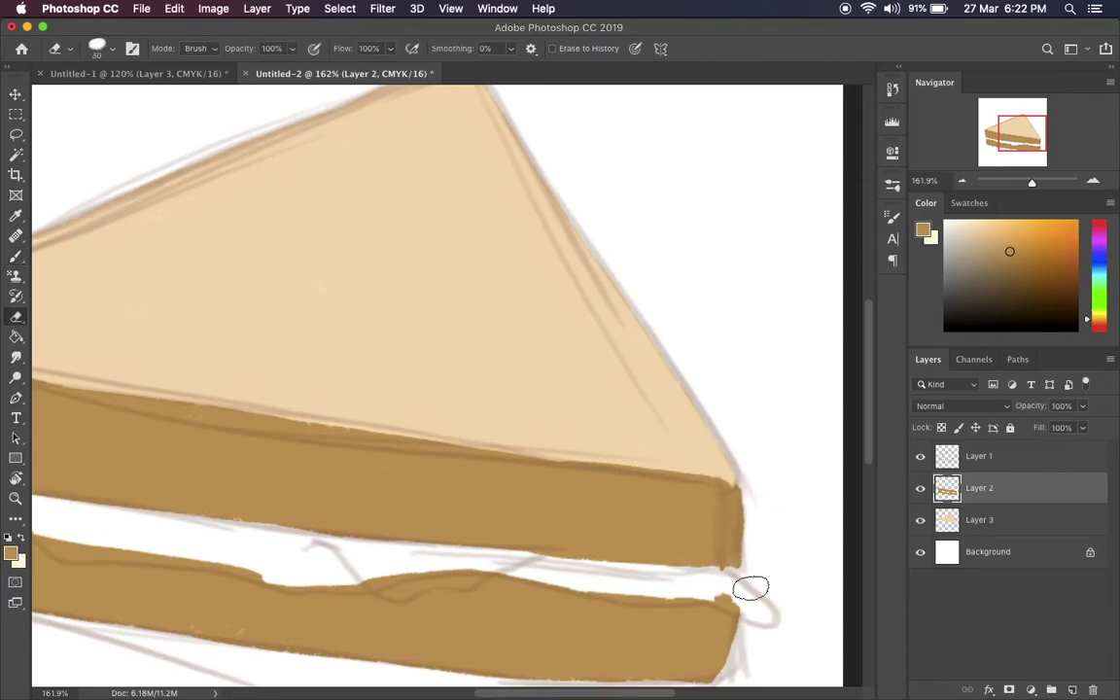
{"action": "scroll", "coordinate": [749, 587], "scroll_direction": "left", "scroll_amount": 5}
Create Layer 4 and choose yellow with a 10 px brush, undoing oversized cheese strokes.
{"action": "key", "text": "ctrl+shift+n"}
{"action": "key", "text": "Return"}
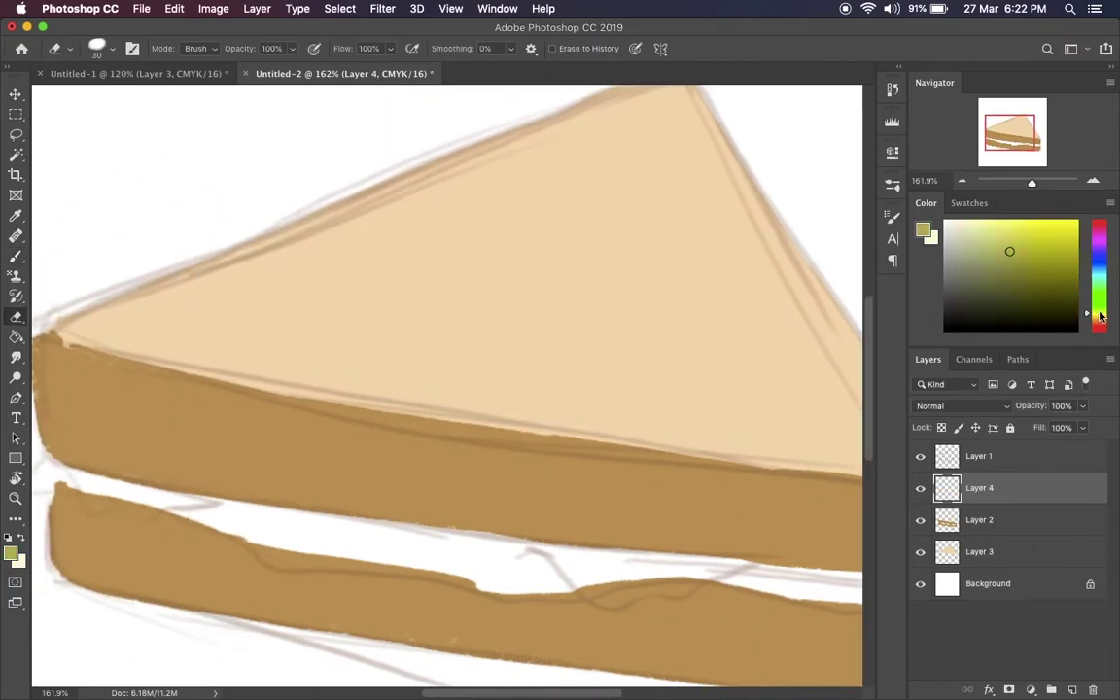
{"action": "left_click", "coordinate": [1041, 221]}
{"action": "key", "text": "b"}
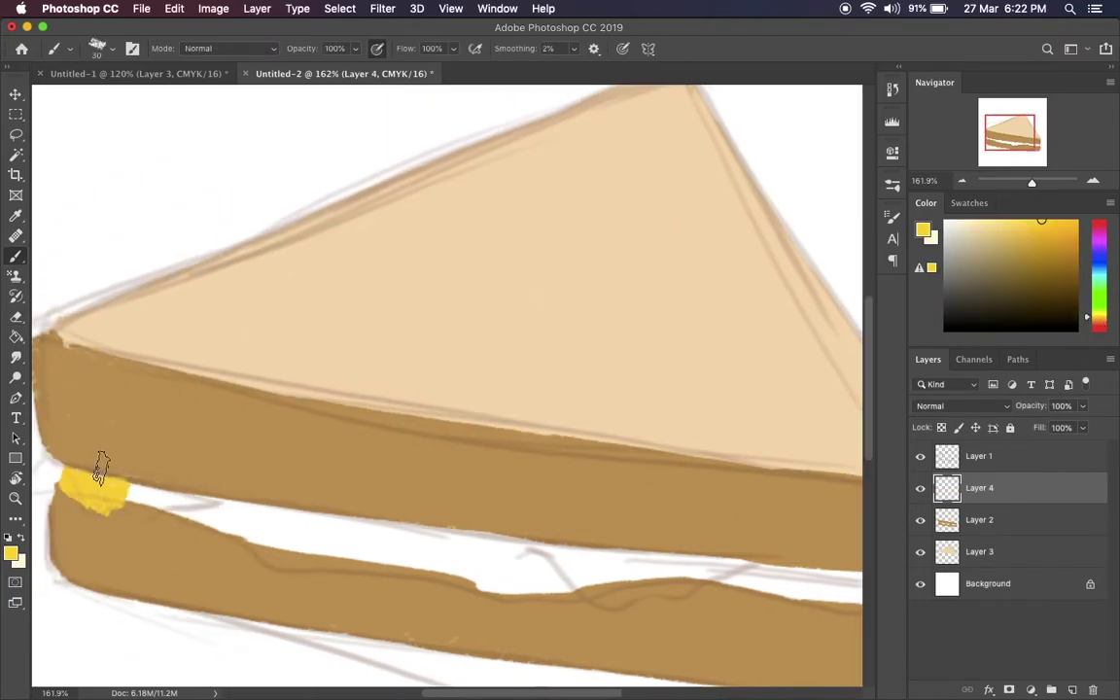
{"action": "key", "text": "ctrl+z"}
{"action": "scroll", "coordinate": [101, 466], "scroll_direction": "left", "scroll_amount": 2}
{"action": "key", "text": "bracketleft"}
{"action": "key", "text": "bracketleft"}
{"action": "left_click_drag", "start_coordinate": [150, 474], "coordinate": [111, 483]}
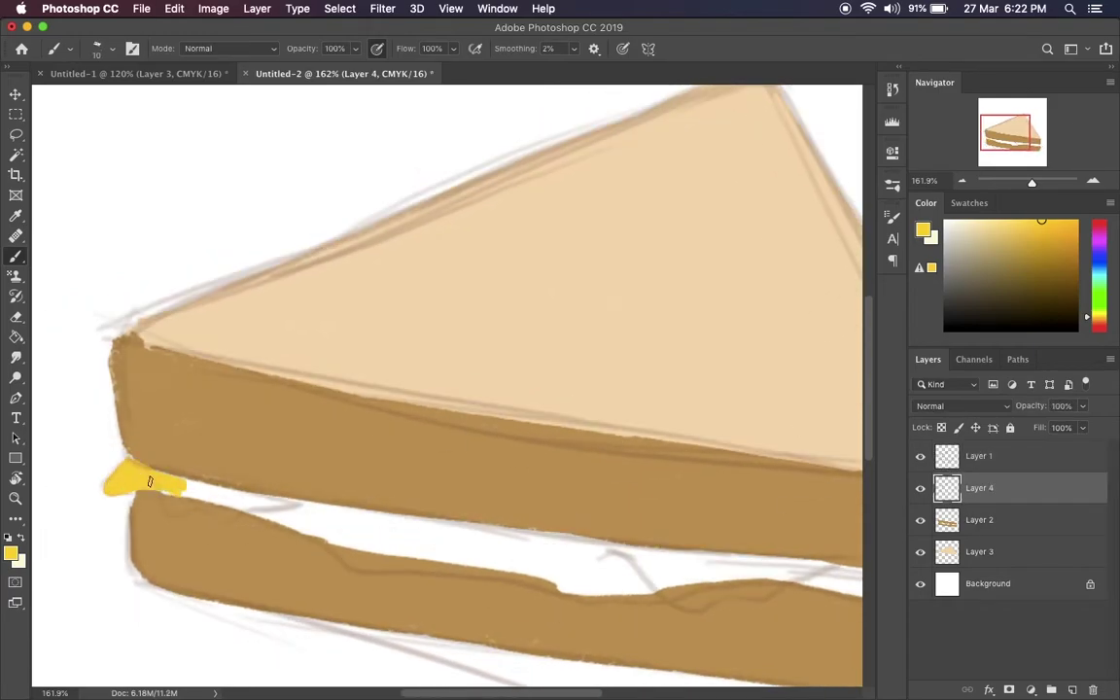
{"action": "key", "text": "ctrl+z"}
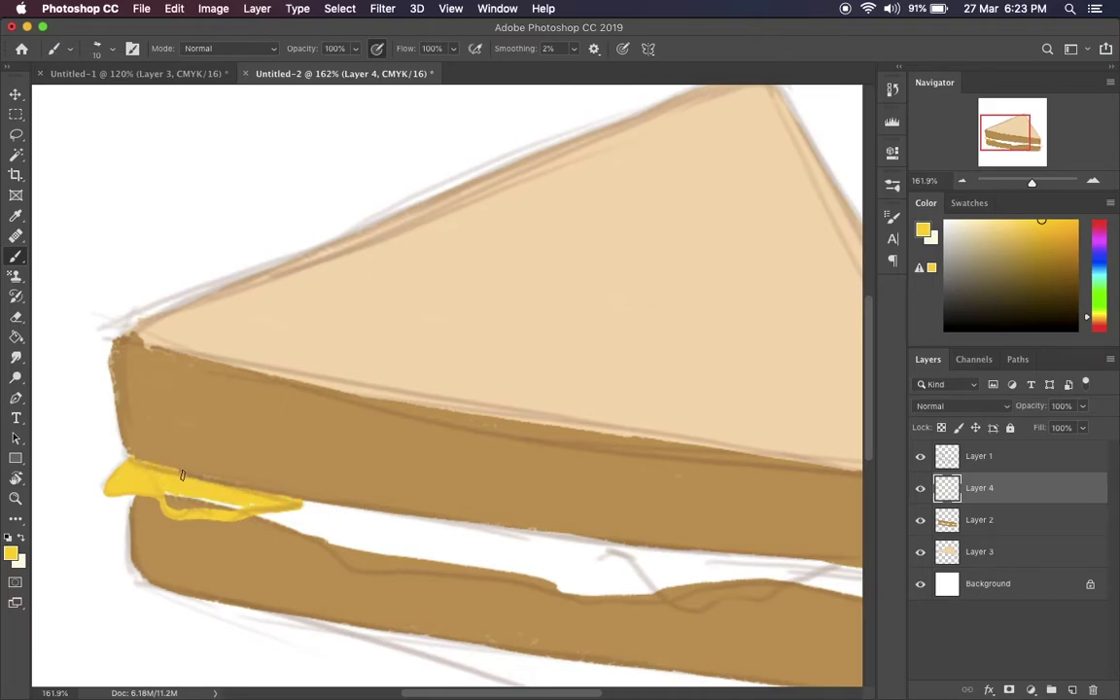
Paint the yellow cheese band along the gap, extending it right and covering white gaps.
{"action": "scroll", "coordinate": [182, 502], "scroll_direction": "right", "scroll_amount": 5}
{"action": "scroll", "coordinate": [182, 502], "scroll_direction": "down", "scroll_amount": 2}
{"action": "left_click_drag", "start_coordinate": [88, 454], "coordinate": [241, 505]}
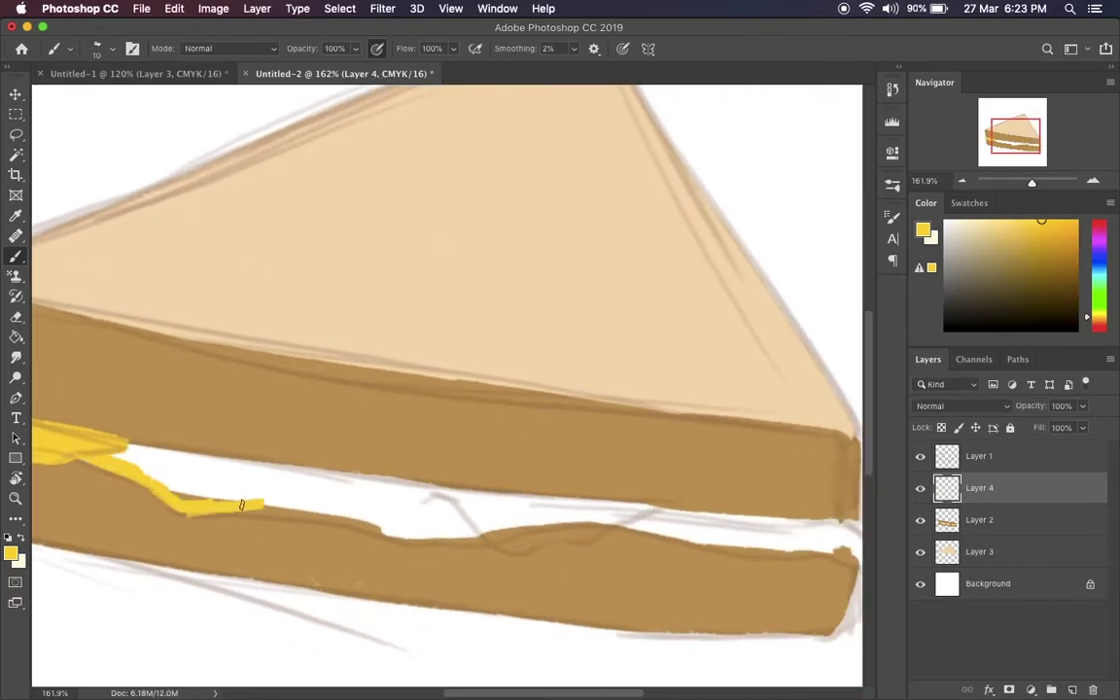
{"action": "scroll", "coordinate": [446, 538], "scroll_direction": "right", "scroll_amount": 6}
{"action": "scroll", "coordinate": [446, 538], "scroll_direction": "down", "scroll_amount": 1}
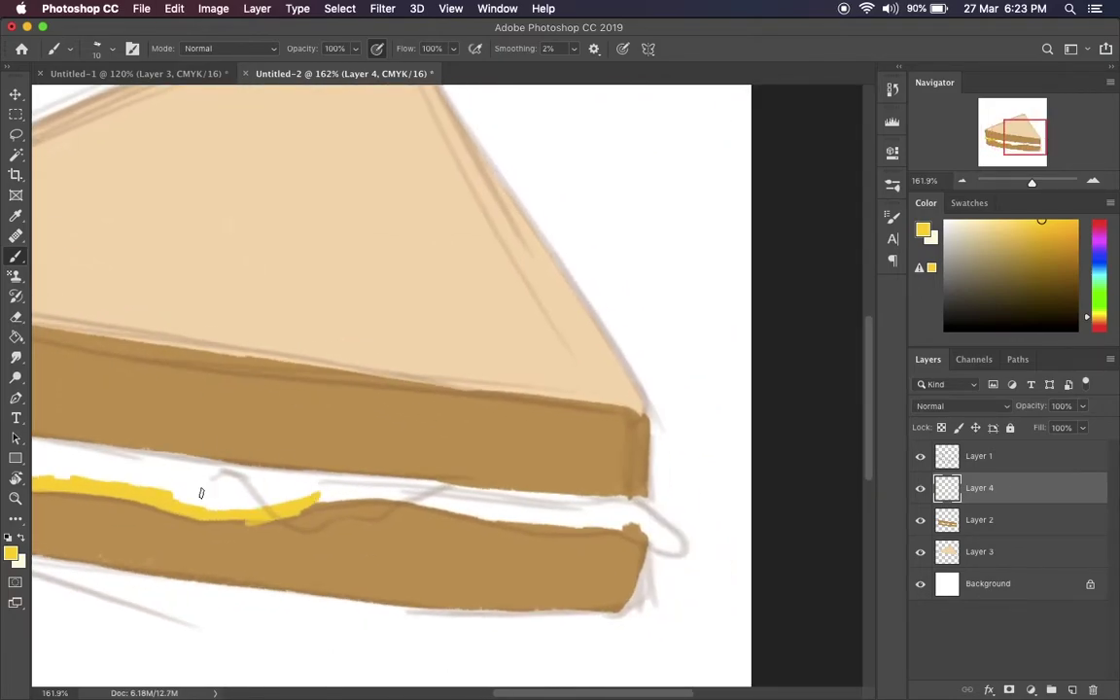
{"action": "scroll", "coordinate": [321, 497], "scroll_direction": "right", "scroll_amount": 4}
{"action": "scroll", "coordinate": [322, 498], "scroll_direction": "down", "scroll_amount": 1}
{"action": "left_click_drag", "start_coordinate": [243, 452], "coordinate": [473, 492]}
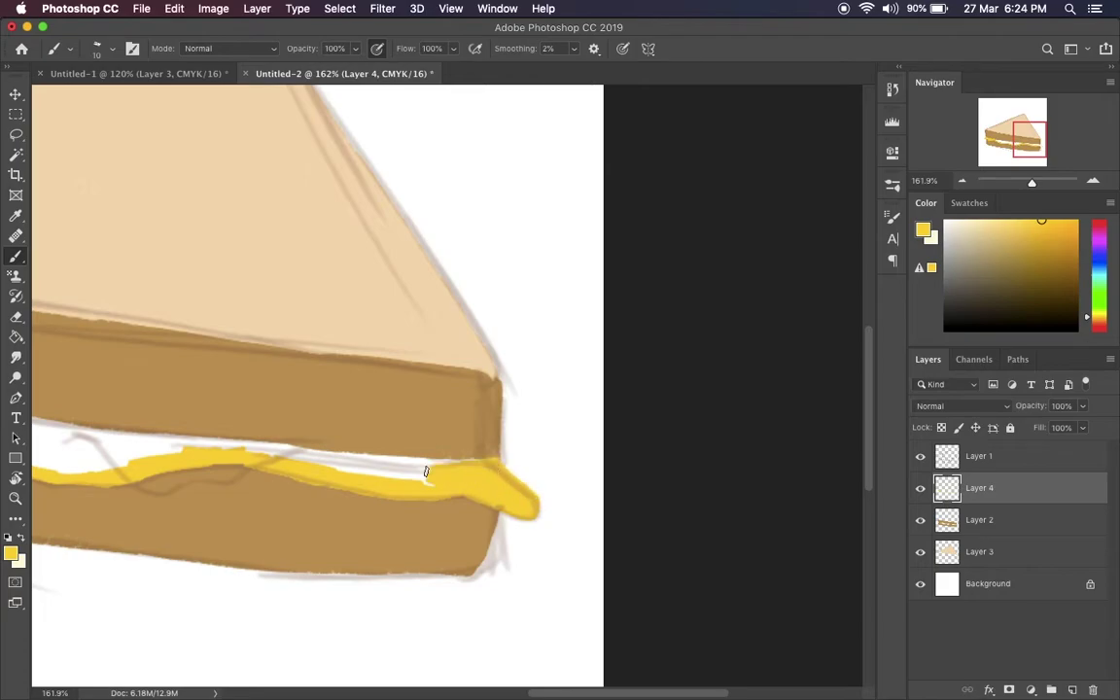
{"action": "scroll", "coordinate": [447, 480], "scroll_direction": "left", "scroll_amount": 4}
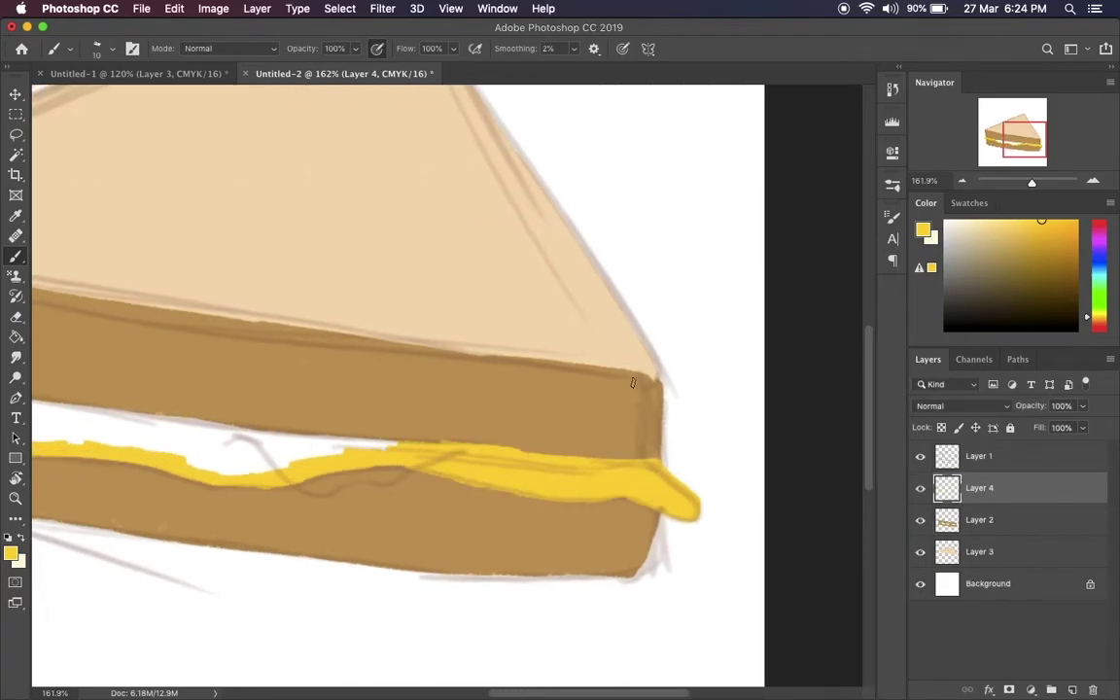
{"action": "left_click_drag", "start_coordinate": [161, 449], "coordinate": [283, 473]}
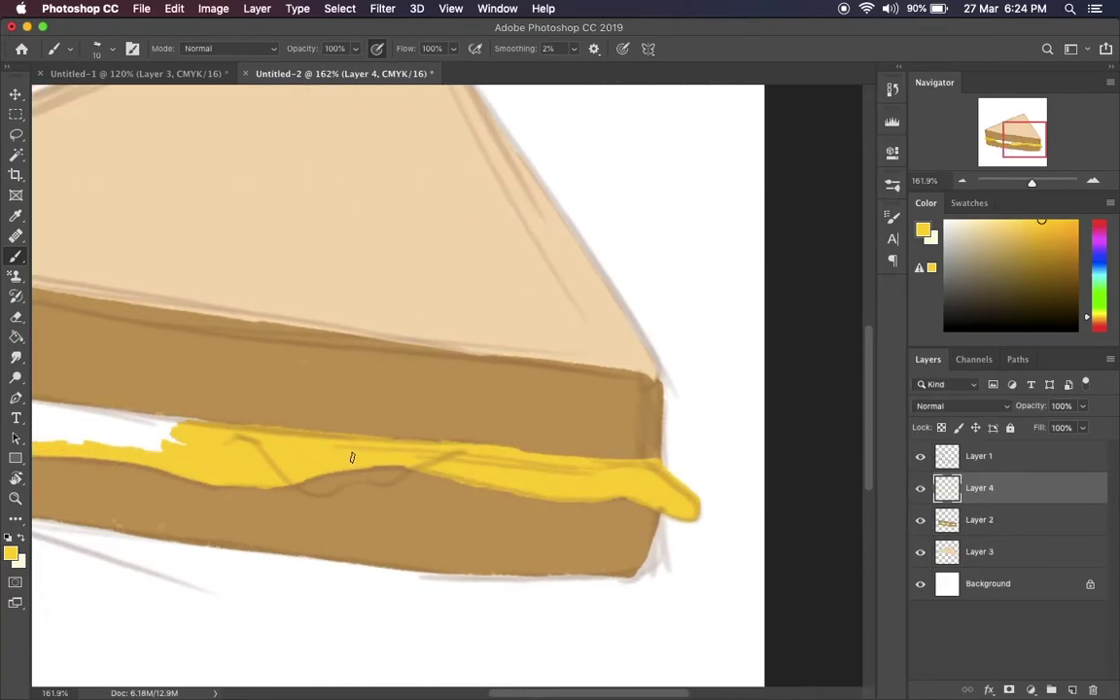
{"action": "scroll", "coordinate": [352, 456], "scroll_direction": "left", "scroll_amount": 5}
{"action": "left_click_drag", "start_coordinate": [107, 367], "coordinate": [359, 370]}
Hide the sketch layer and fill the Background grey with the Paint Bucket.
{"action": "key", "text": "e"}
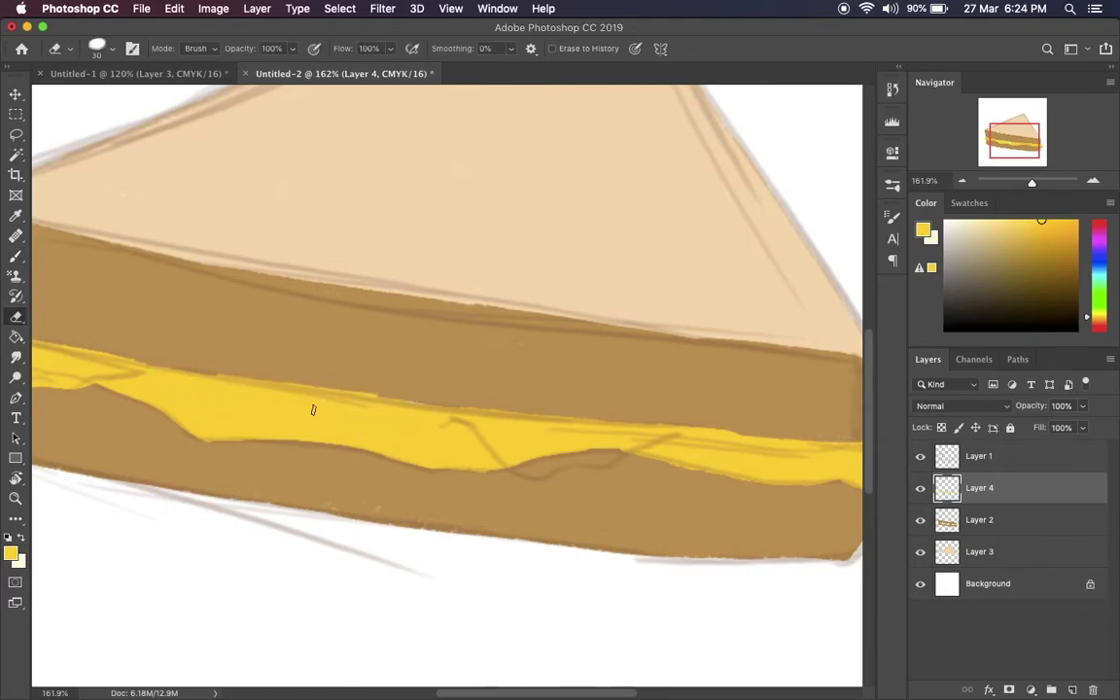
{"action": "left_click", "coordinate": [987, 583]}
{"action": "key", "text": "g"}
{"action": "left_click", "coordinate": [811, 517]}
{"action": "left_click", "coordinate": [921, 455]}
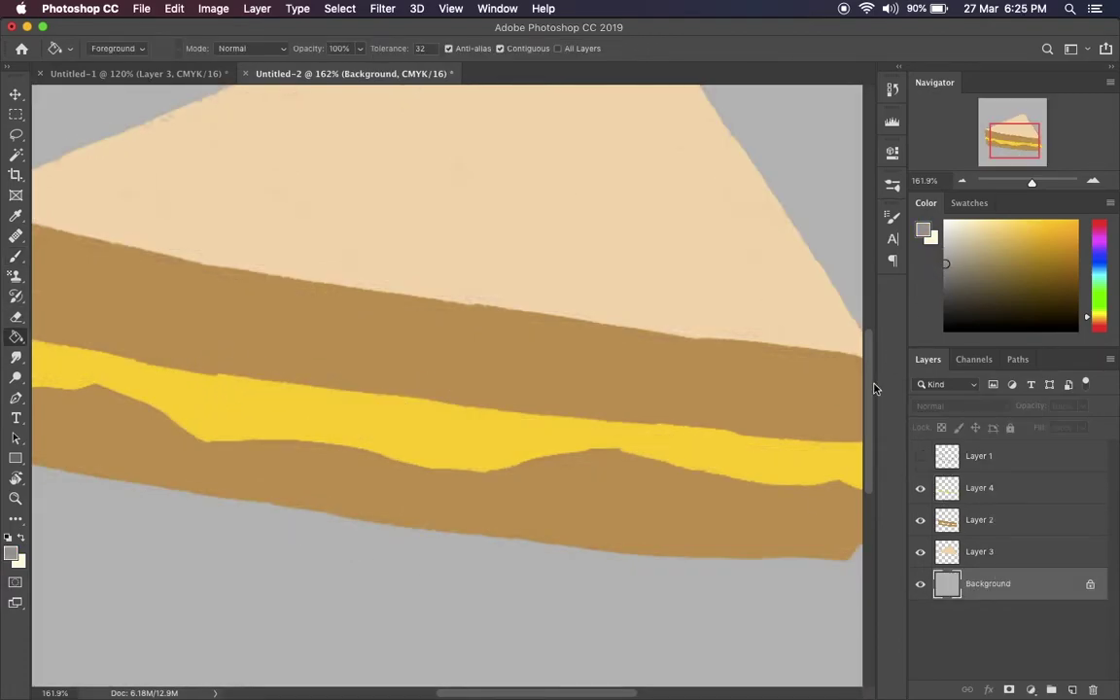
{"action": "key", "text": "ctrl+0"}
{"action": "left_click", "coordinate": [920, 455]}
On a new Layer 5 above the cheese, paint pale yellow highlights at its left edge and middle.
{"action": "left_click", "coordinate": [979, 487]}
{"action": "key", "text": "ctrl+shift+n"}
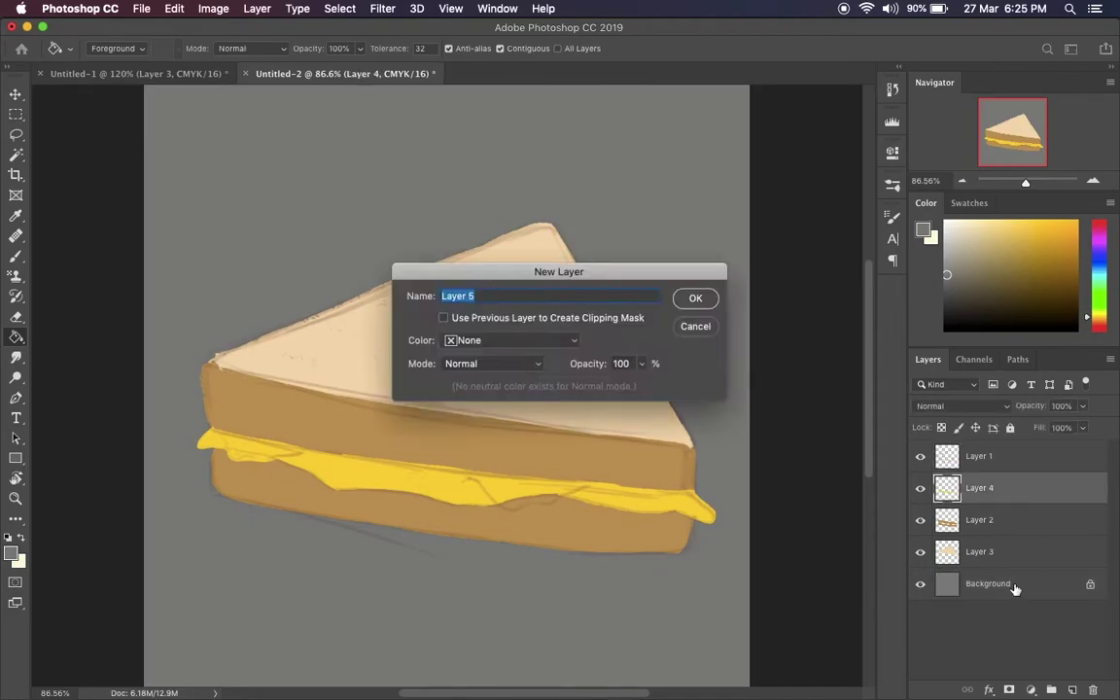
{"action": "key", "text": "Return"}
{"action": "key", "text": "b"}
{"action": "scroll", "coordinate": [415, 443], "scroll_direction": "up", "scroll_amount": 5}
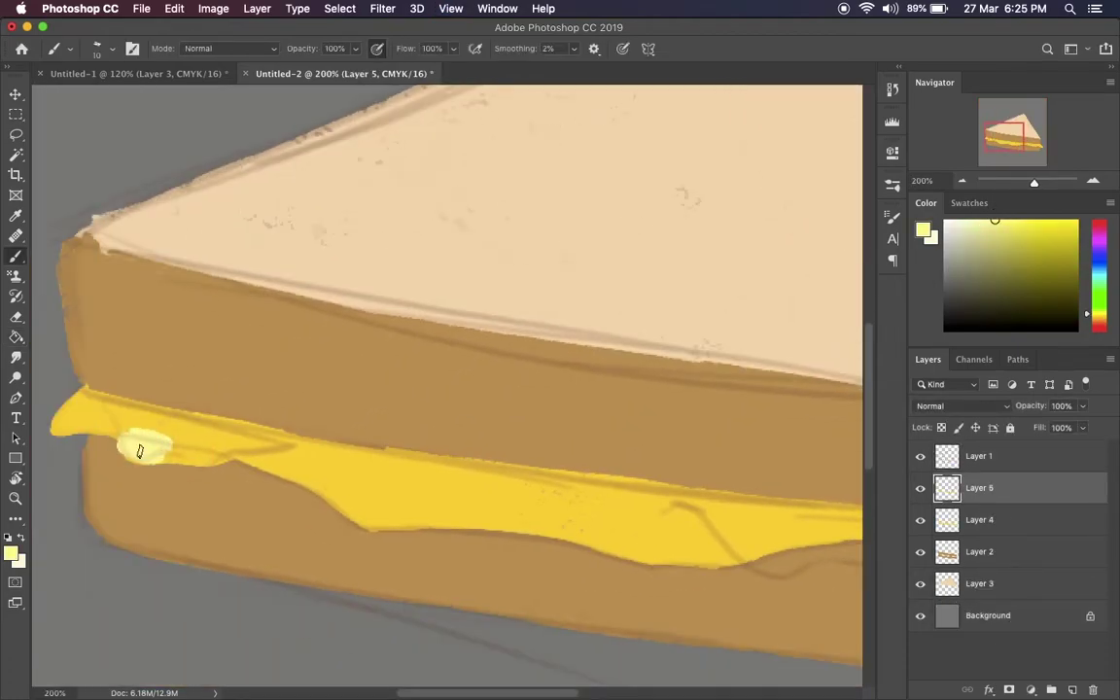
{"action": "left_click_drag", "start_coordinate": [139, 451], "coordinate": [232, 428]}
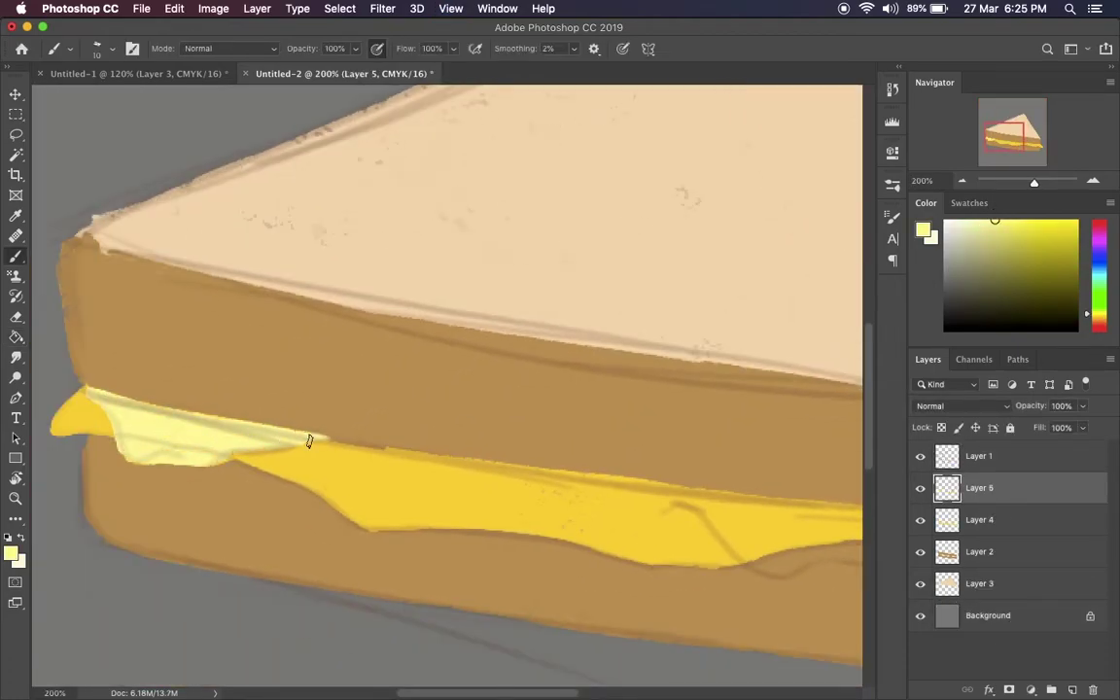
{"action": "scroll", "coordinate": [102, 402], "scroll_direction": "right", "scroll_amount": 8}
{"action": "mouse_move", "coordinate": [352, 403]}
{"action": "left_mouse_down"}
{"action": "mouse_move", "coordinate": [430, 456]}
{"action": "mouse_move", "coordinate": [445, 442]}
{"action": "mouse_move", "coordinate": [579, 445]}
{"action": "left_mouse_up"}
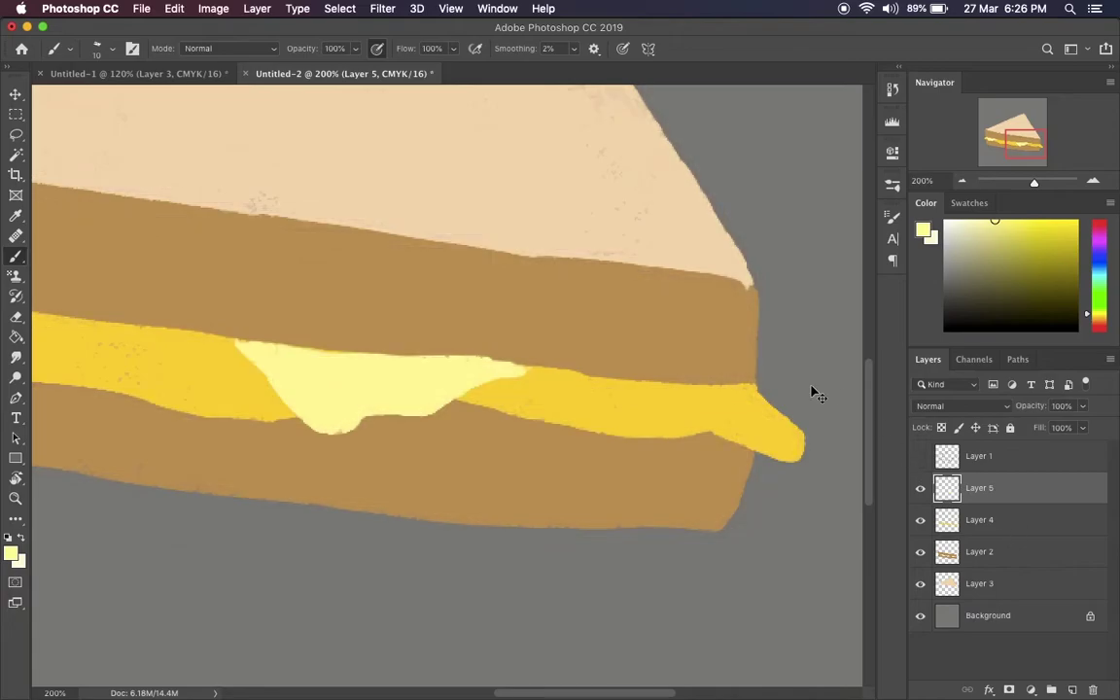
{"action": "key", "text": "super+minus"}
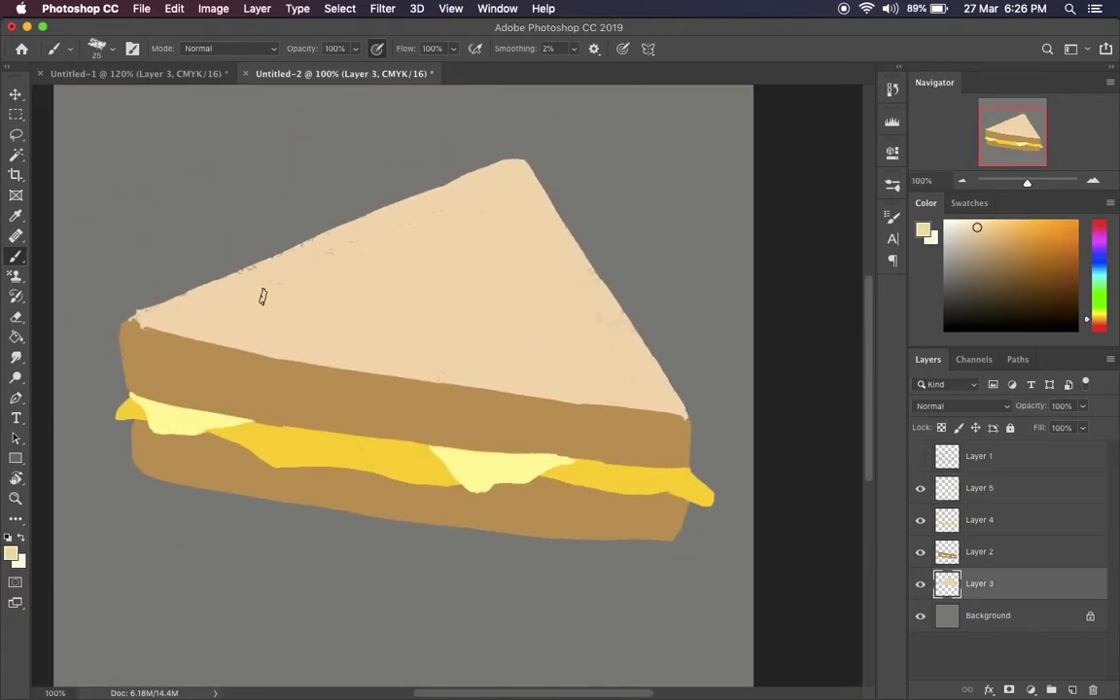
Smooth the top edge of the Layer 4 cheese using its sampled darker yellow.
{"action": "scroll", "coordinate": [250, 286], "scroll_direction": "up", "scroll_amount": 5}
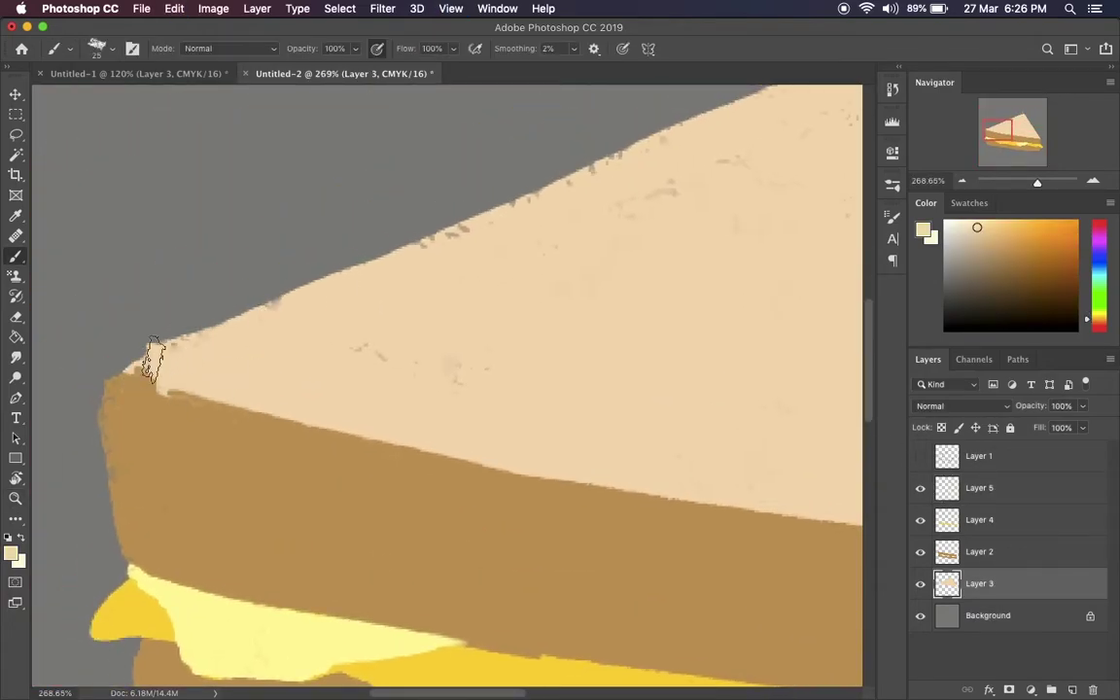
{"action": "scroll", "coordinate": [445, 420], "scroll_direction": "right", "scroll_amount": 5}
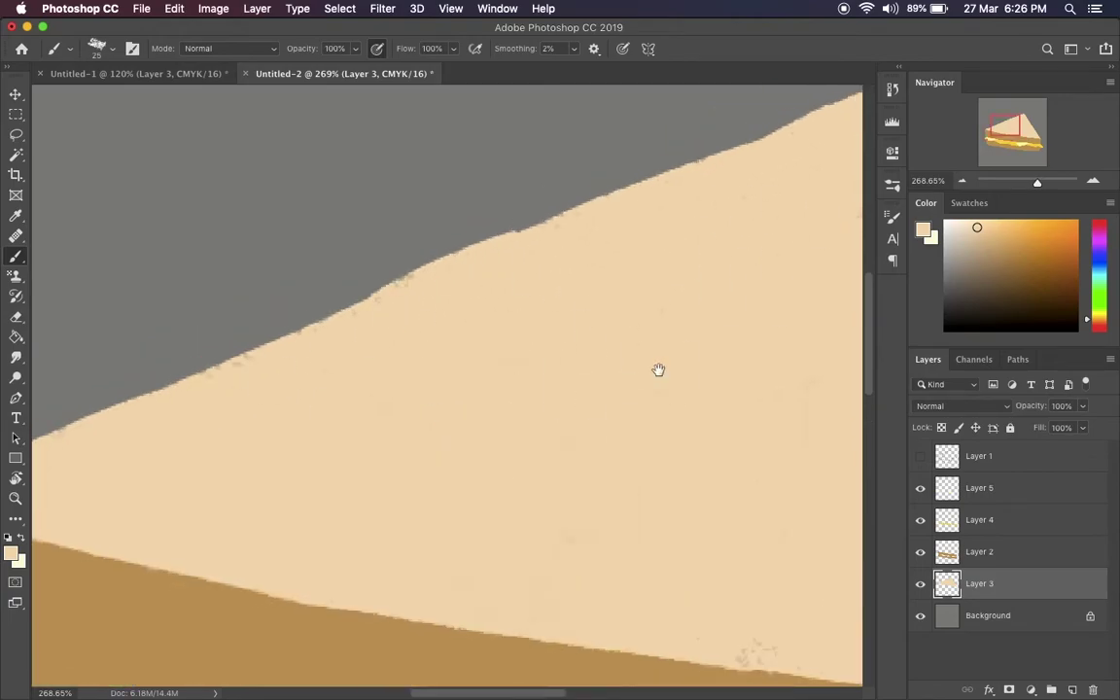
{"action": "scroll", "coordinate": [658, 369], "scroll_direction": "right", "scroll_amount": 5}
{"action": "scroll", "coordinate": [670, 368], "scroll_direction": "right", "scroll_amount": 3}
{"action": "scroll", "coordinate": [693, 468], "scroll_direction": "down", "scroll_amount": 5}
{"action": "scroll", "coordinate": [661, 427], "scroll_direction": "right", "scroll_amount": 3}
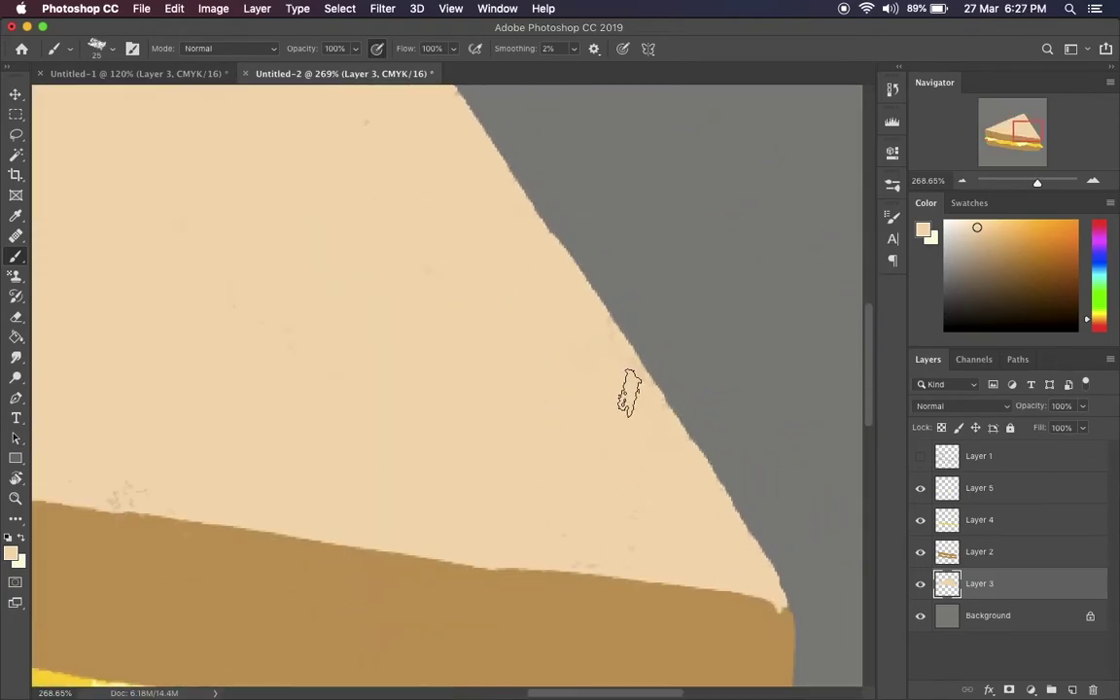
{"action": "scroll", "coordinate": [706, 543], "scroll_direction": "left", "scroll_amount": 10}
{"action": "scroll", "coordinate": [710, 550], "scroll_direction": "down", "scroll_amount": 2}
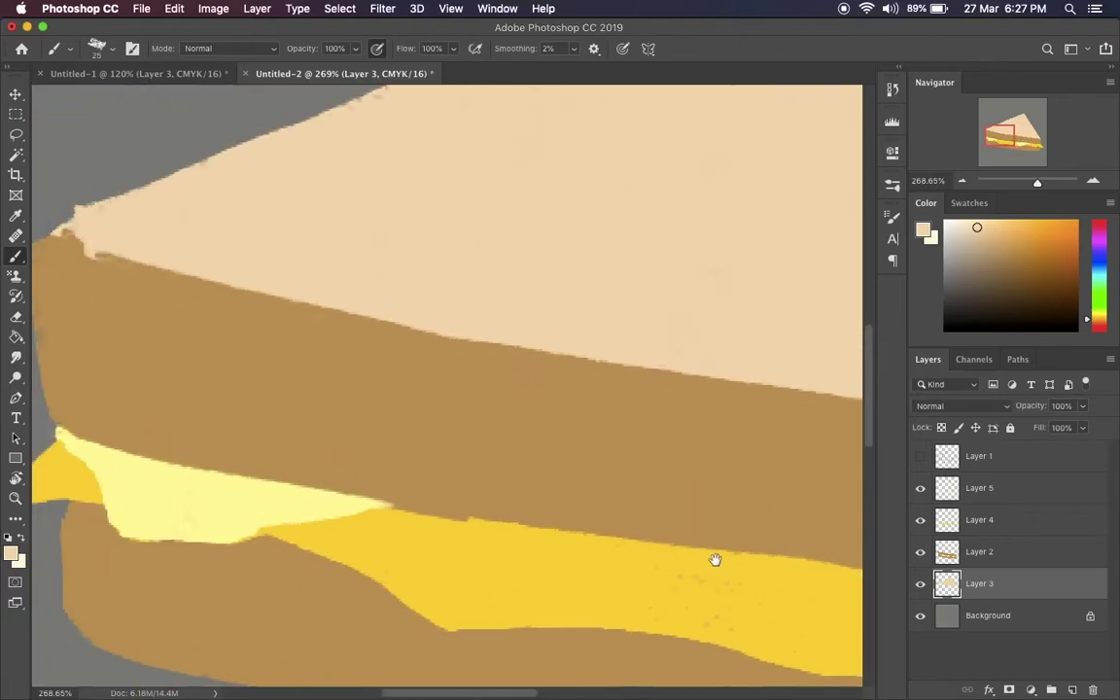
{"action": "key", "text": "alt+bracketright"}
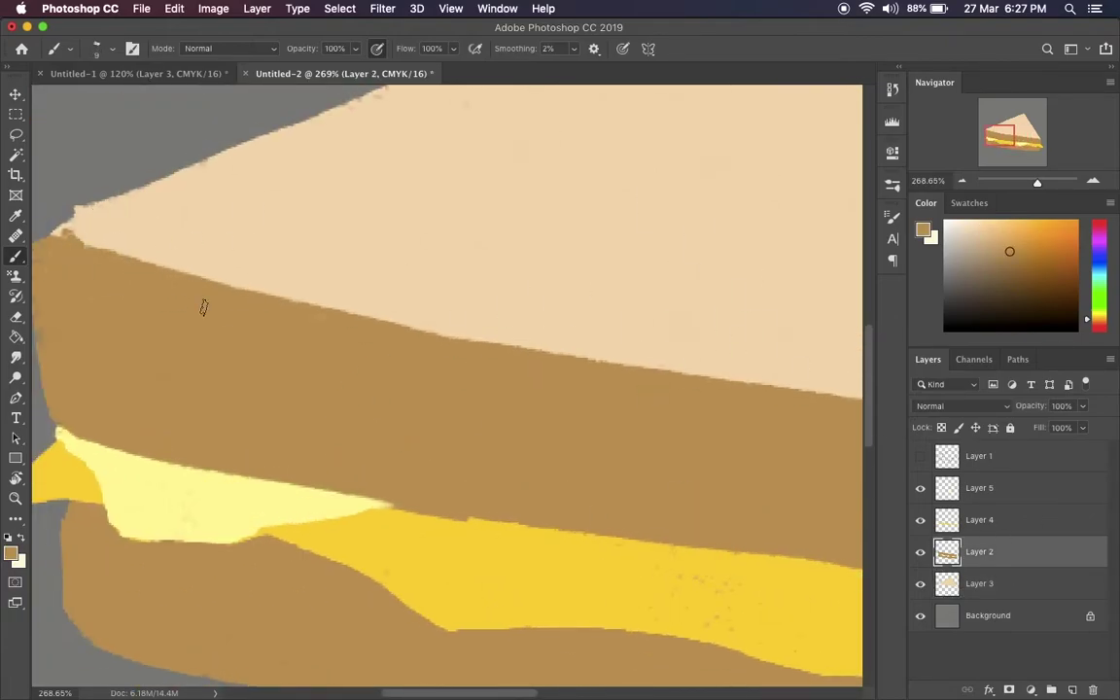
{"action": "scroll", "coordinate": [224, 309], "scroll_direction": "left", "scroll_amount": 5}
{"action": "scroll", "coordinate": [194, 330], "scroll_direction": "right", "scroll_amount": 8}
{"action": "scroll", "coordinate": [369, 340], "scroll_direction": "right", "scroll_amount": 8}
{"action": "key", "text": "alt+bracketright"}
{"action": "left_click", "coordinate": [694, 424], "text": "alt"}
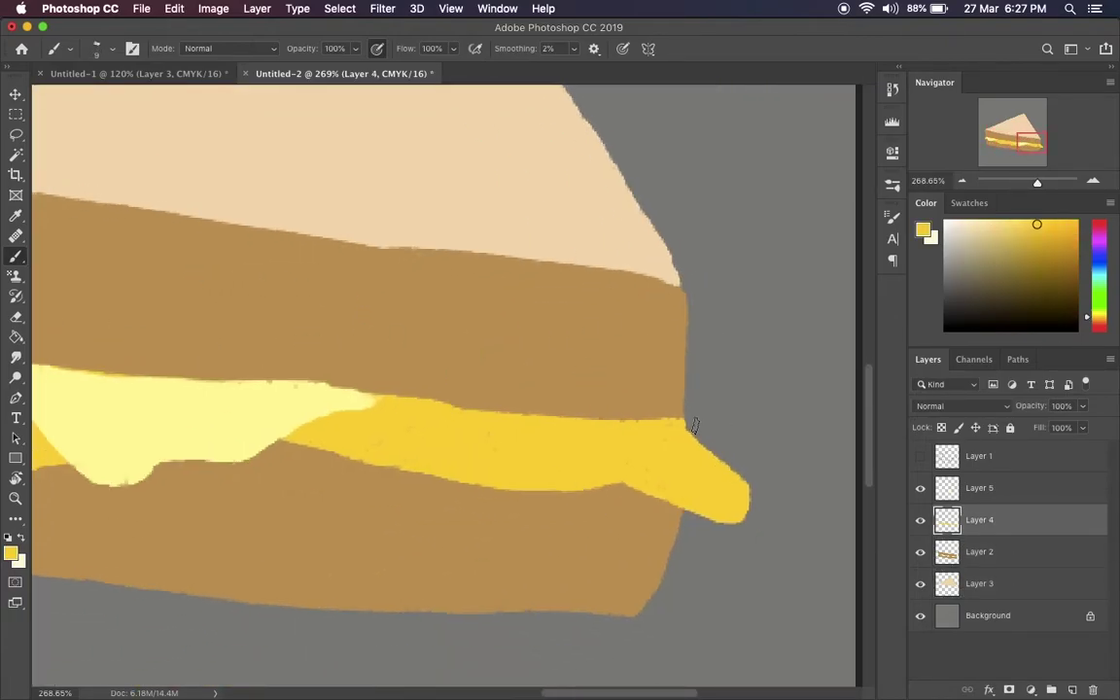
{"action": "left_click_drag", "start_coordinate": [694, 424], "coordinate": [637, 425]}
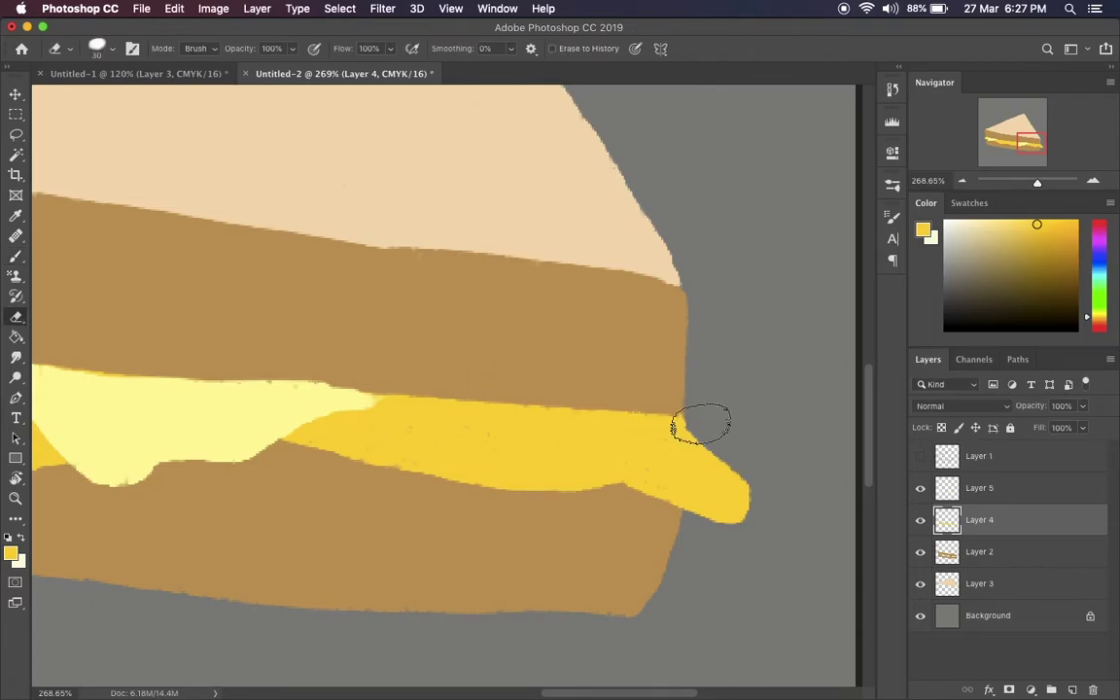
Sample the light cheese yellow on Layer 5, then move crust Layer 2 above the cheese layers.
{"action": "scroll", "coordinate": [301, 452], "scroll_direction": "left", "scroll_amount": 5}
{"action": "scroll", "coordinate": [197, 402], "scroll_direction": "left", "scroll_amount": 5}
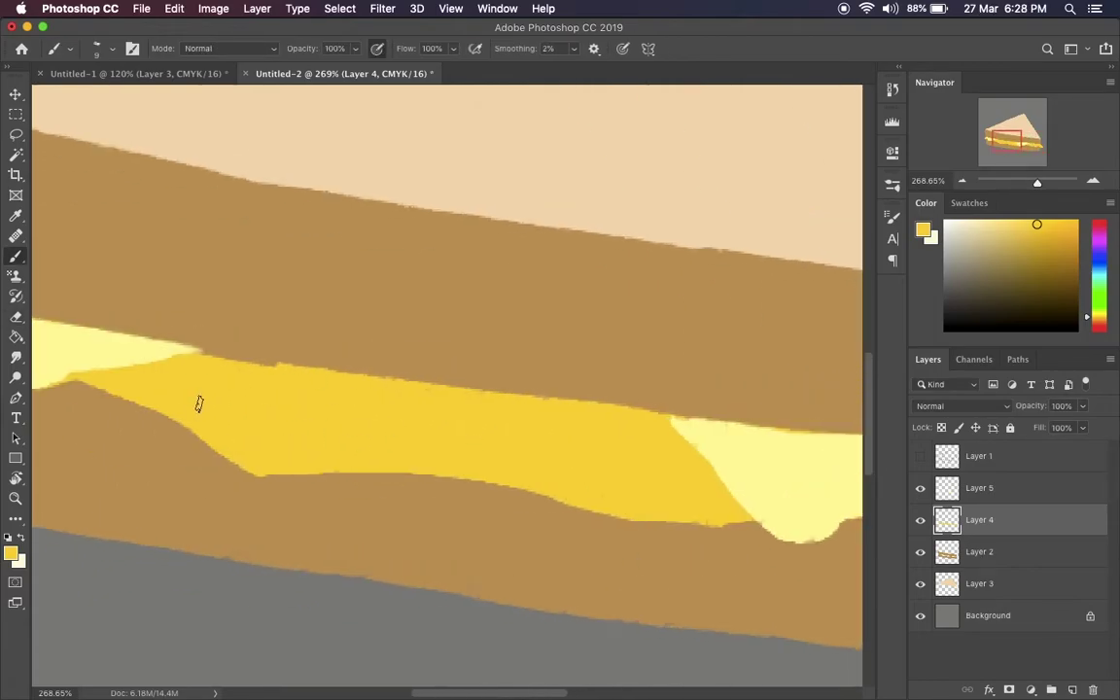
{"action": "scroll", "coordinate": [304, 361], "scroll_direction": "left", "scroll_amount": 5}
{"action": "left_click", "coordinate": [979, 488]}
{"action": "left_click", "coordinate": [247, 362], "text": "alt"}
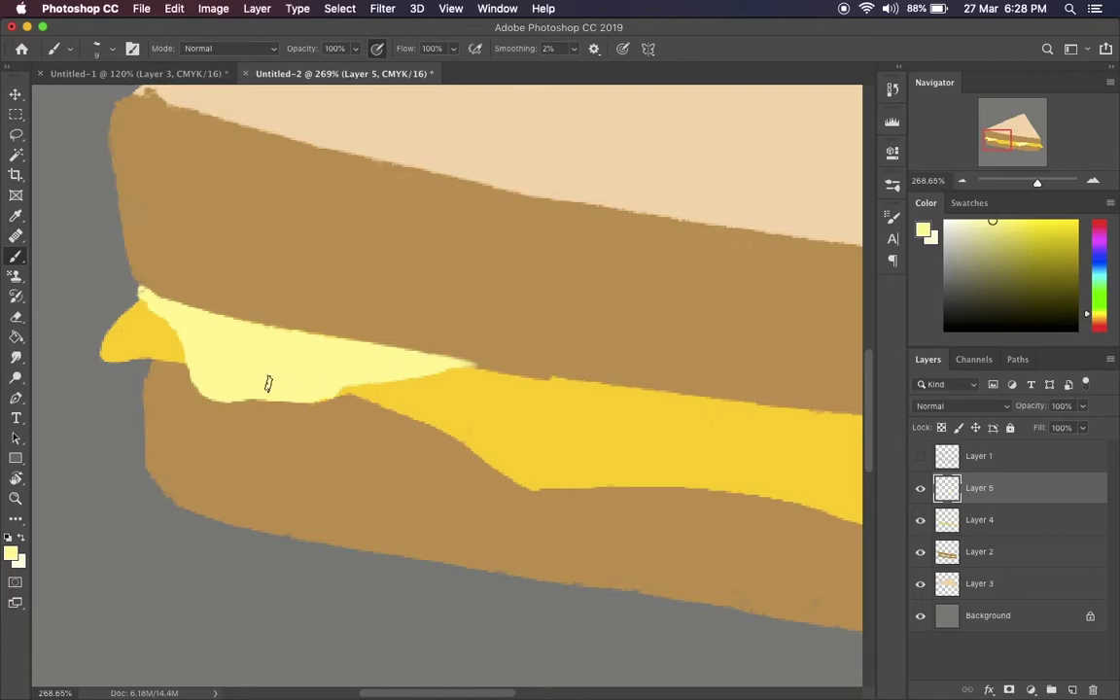
{"action": "scroll", "coordinate": [756, 530], "scroll_direction": "right", "scroll_amount": 5}
{"action": "scroll", "coordinate": [550, 375], "scroll_direction": "right", "scroll_amount": 3}
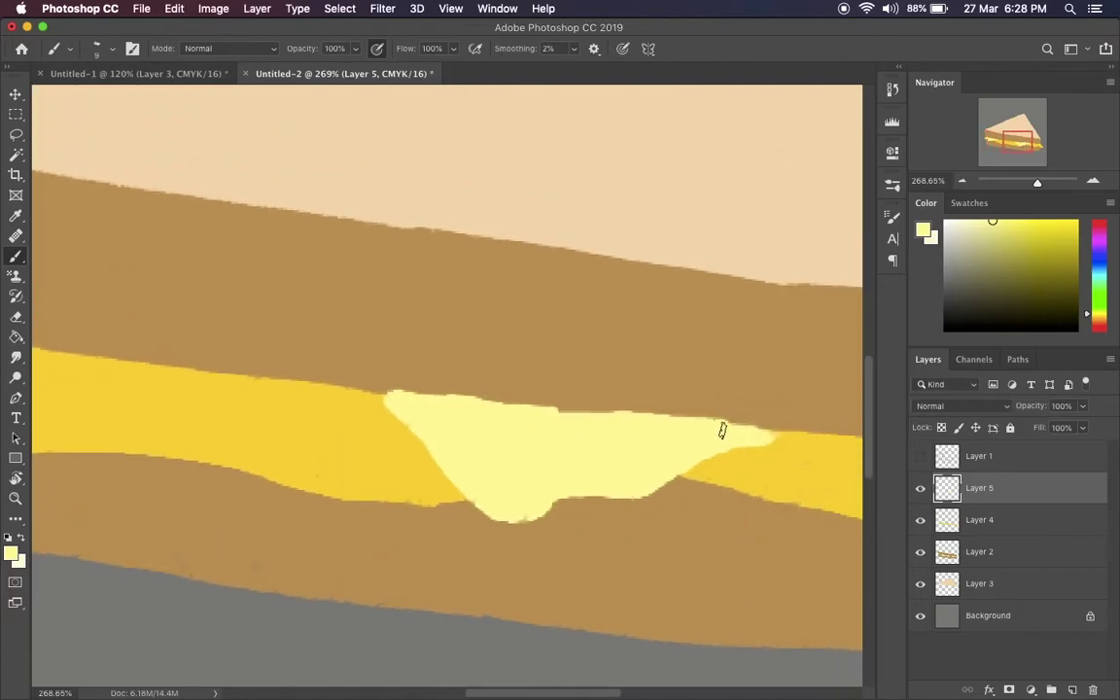
{"action": "left_click_drag", "start_coordinate": [978, 551], "coordinate": [921, 495]}
Magic Wand the pale cheese, then delete the crust Layer 2 pixels covering it and deselect.
{"action": "key", "text": "w"}
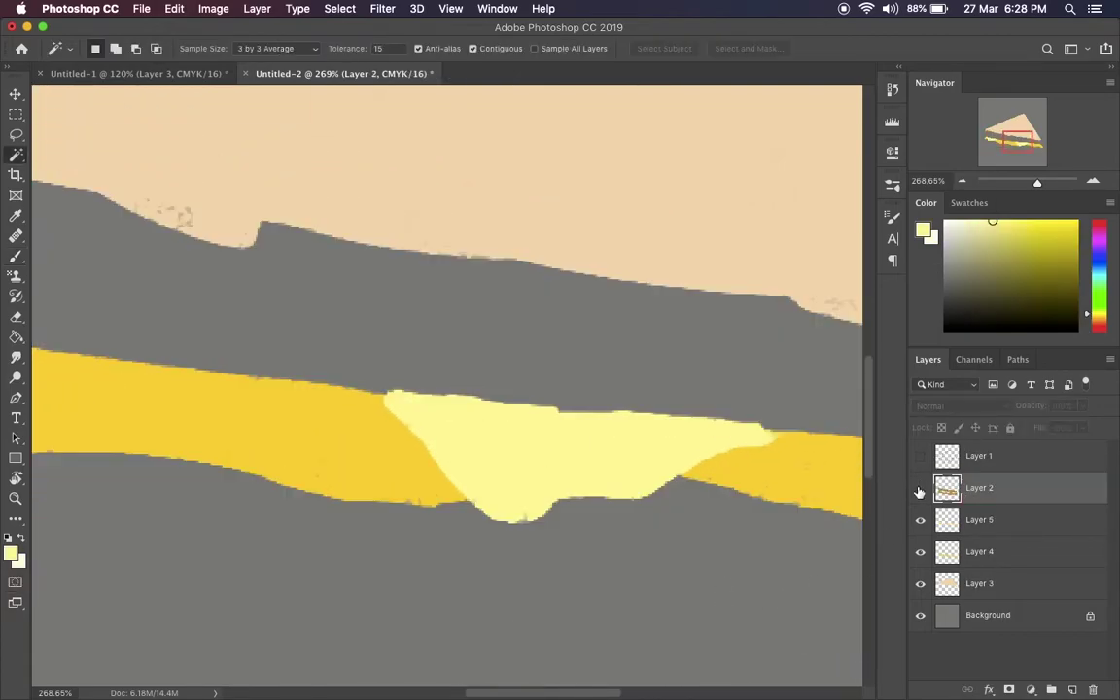
{"action": "key", "text": "alt+bracketleft"}
{"action": "left_click", "coordinate": [799, 604]}
{"action": "left_click", "coordinate": [947, 488], "text": "super"}
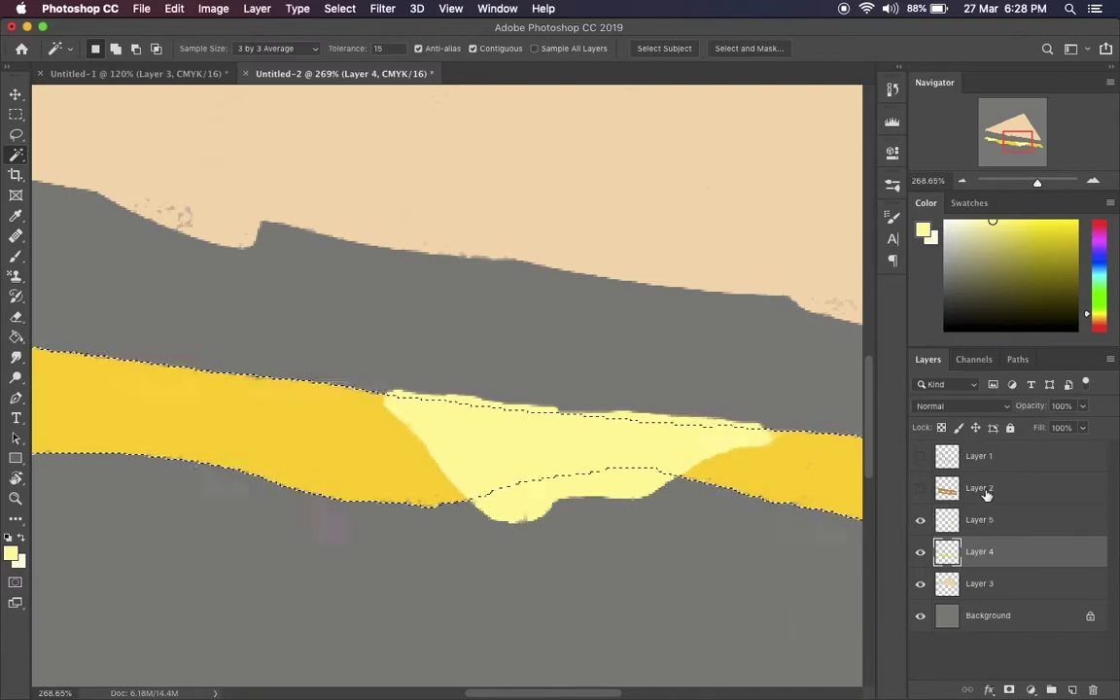
{"action": "key", "text": "super+d"}
{"action": "left_click", "coordinate": [958, 491]}
{"action": "key", "text": "shift+super+d"}
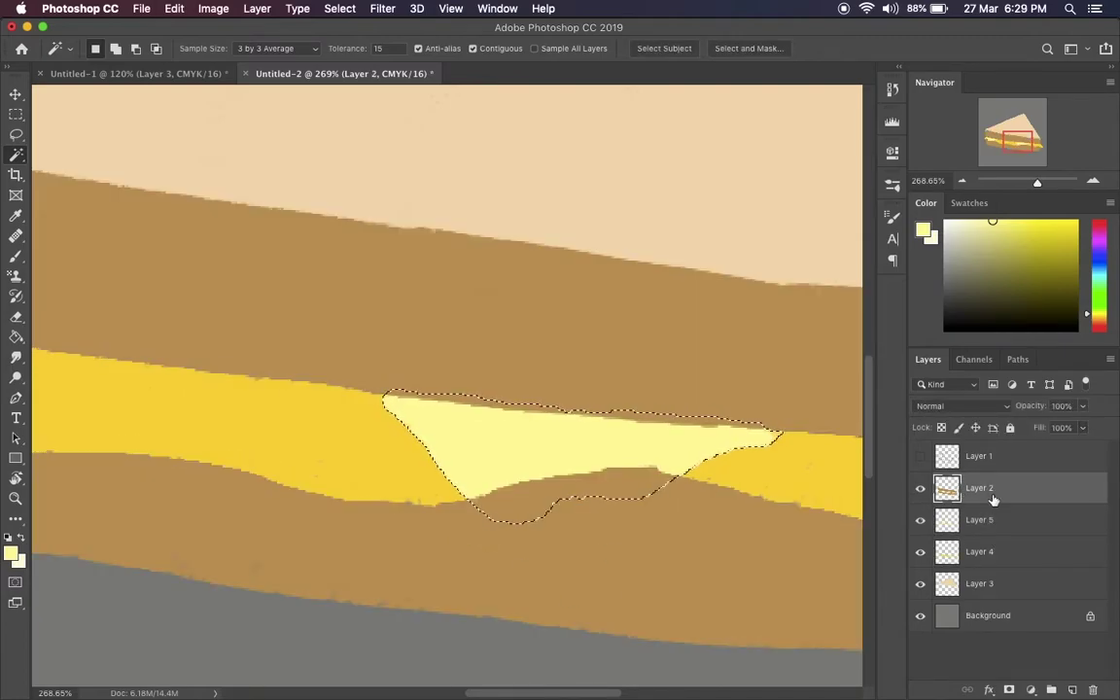
{"action": "key", "text": "Delete"}
{"action": "key", "text": "super+d"}
{"action": "key", "text": "super+0"}
Zoom in and patch the grey gap above the pale cheese with crust brown.
{"action": "key", "text": "super+plus"}
{"action": "key", "text": "super+plus"}
{"action": "key", "text": "e"}
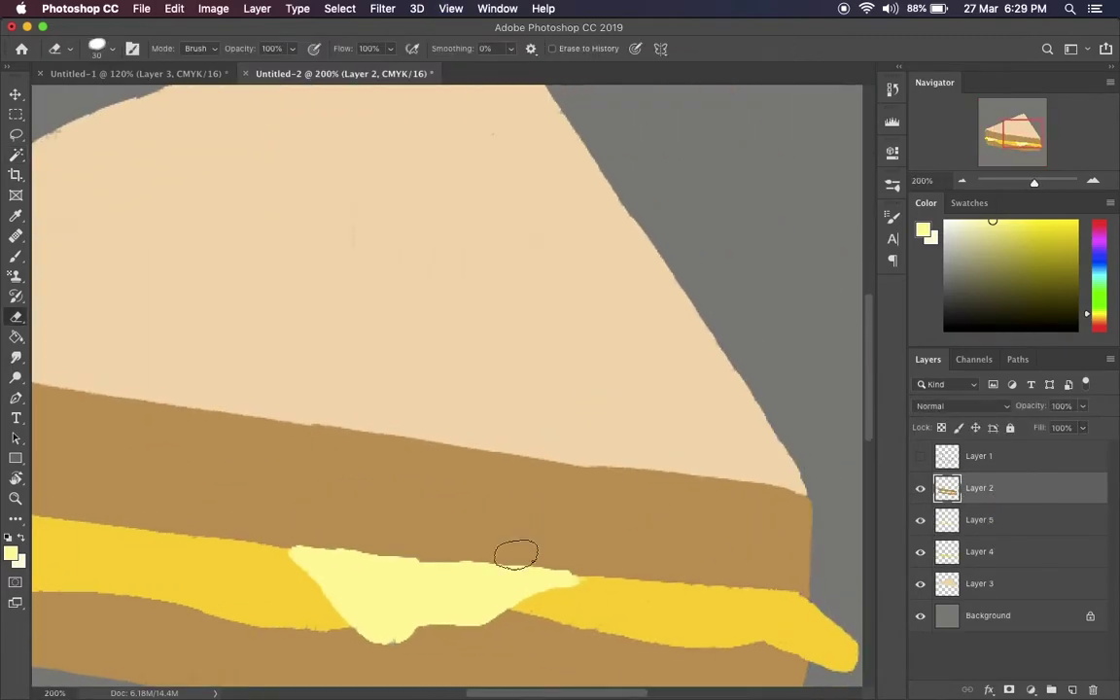
{"action": "key", "text": "alt+bracketleft"}
{"action": "key", "text": "super+plus"}
{"action": "key", "text": "alt+bracketright"}
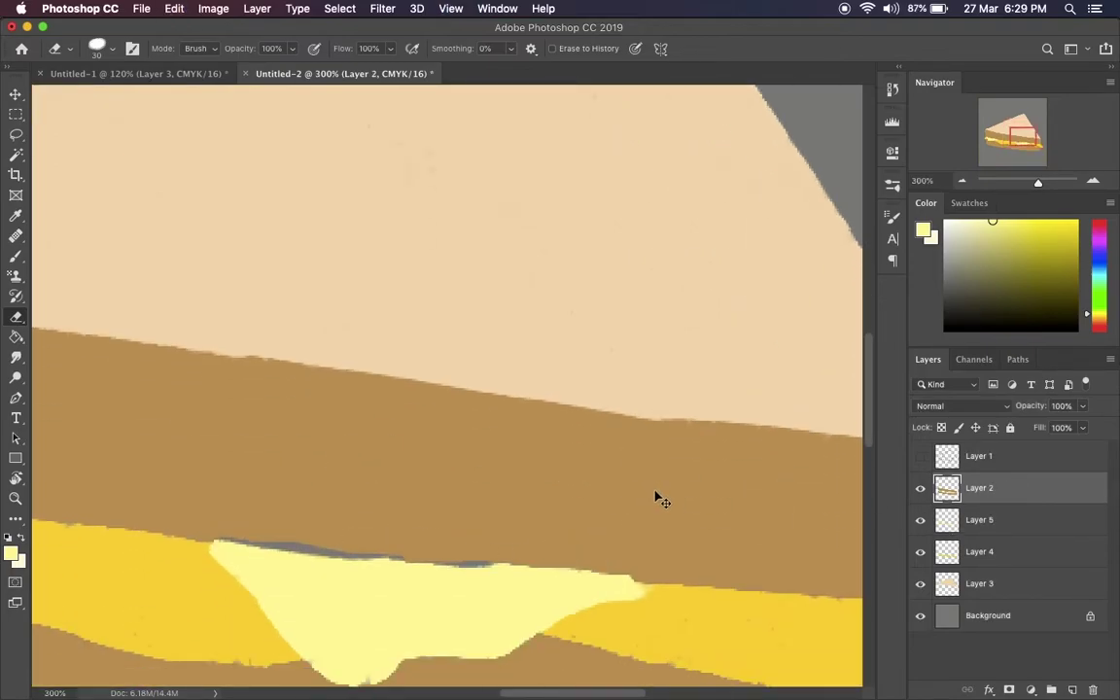
{"action": "key", "text": "b"}
{"action": "left_click", "coordinate": [561, 528], "text": "alt"}
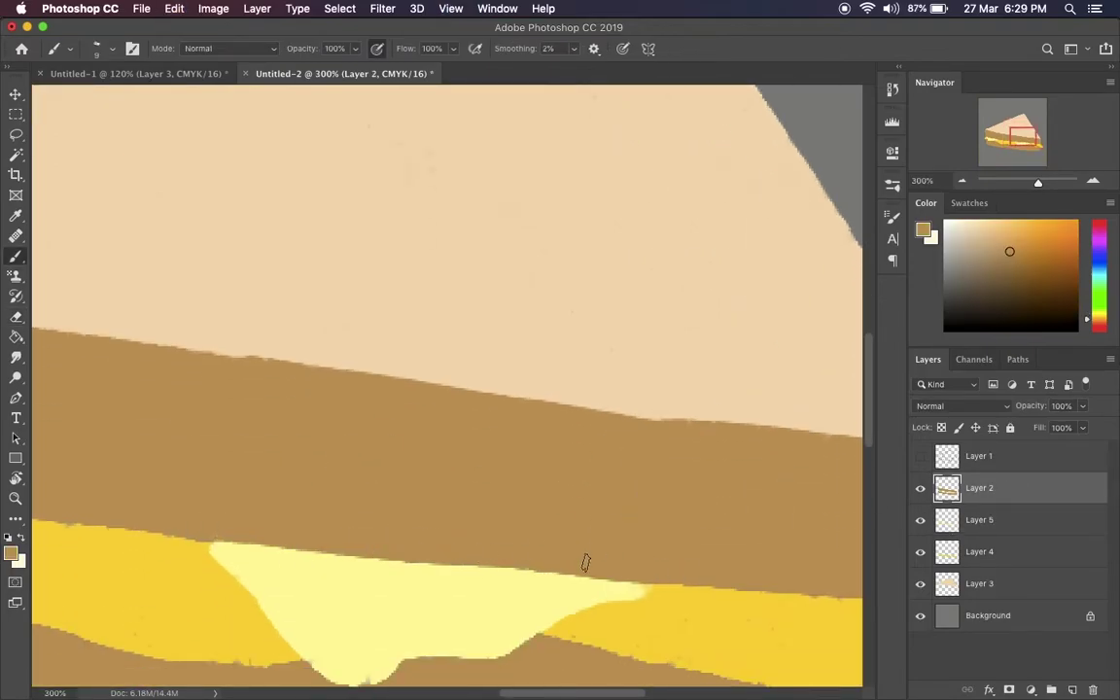
{"action": "scroll", "coordinate": [585, 561], "scroll_direction": "down", "scroll_amount": 5}
Touch up the cheese edges on Layers 4 and 5 with sampled light and dark yellows.
{"action": "key", "text": "alt+bracketleft"}
{"action": "left_click", "coordinate": [410, 496], "text": "alt"}
{"action": "left_click", "coordinate": [1030, 551]}
{"action": "scroll", "coordinate": [377, 494], "scroll_direction": "left", "scroll_amount": 5}
{"action": "left_click", "coordinate": [377, 494], "text": "alt"}
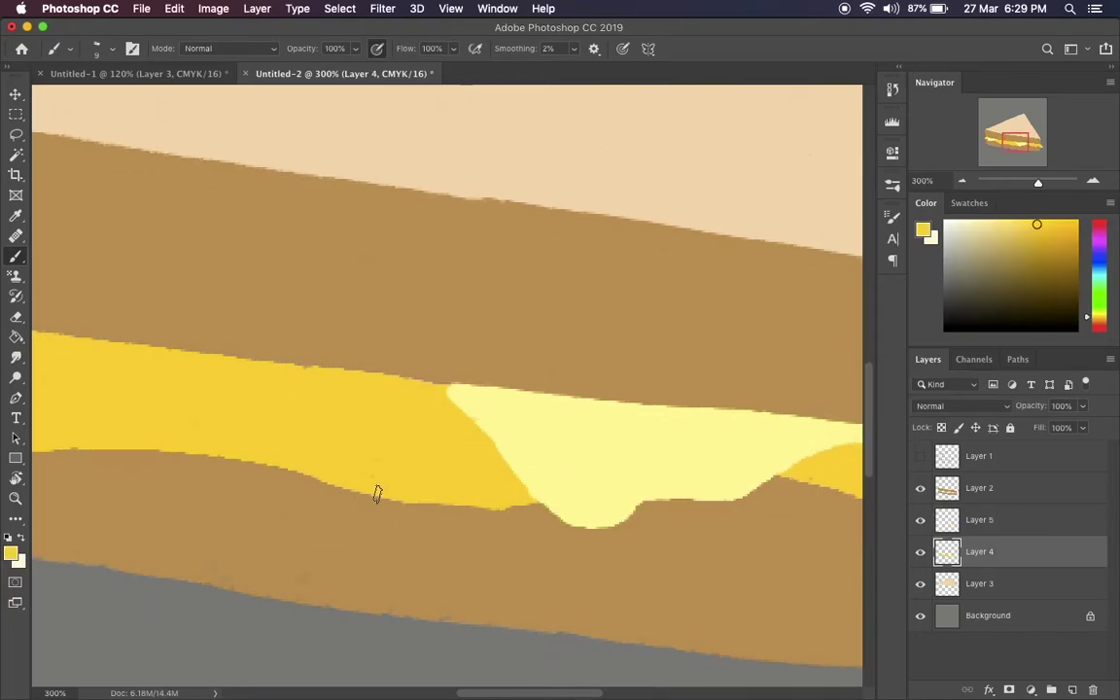
{"action": "scroll", "coordinate": [377, 373], "scroll_direction": "left", "scroll_amount": 10}
{"action": "scroll", "coordinate": [292, 525], "scroll_direction": "up", "scroll_amount": 5}
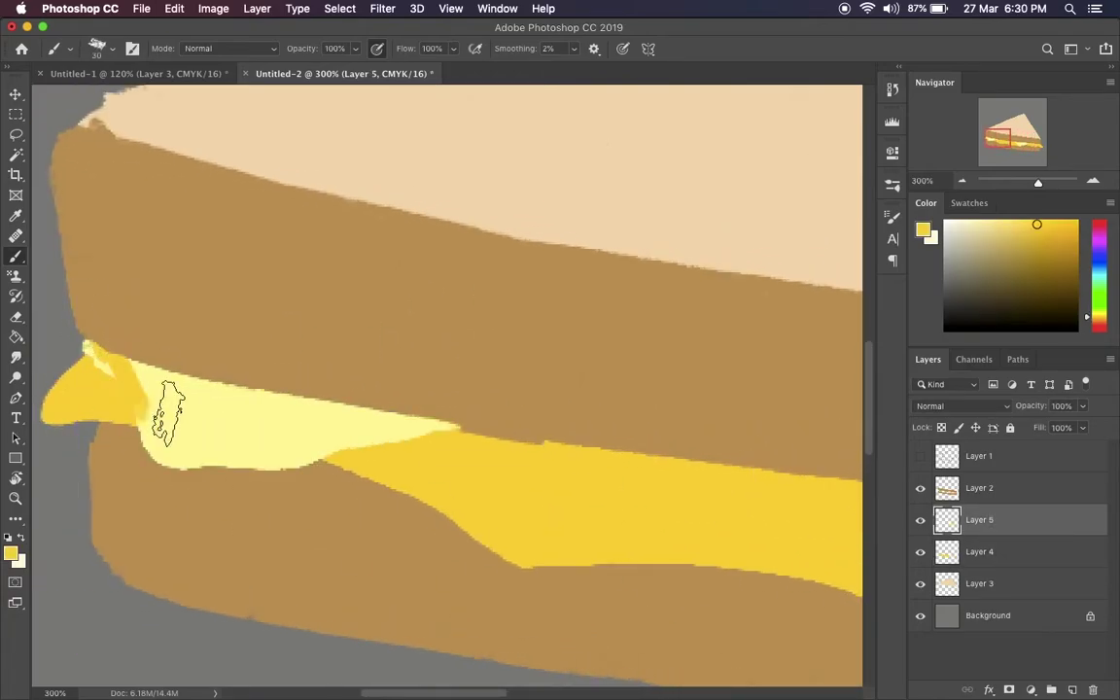
{"action": "scroll", "coordinate": [389, 456], "scroll_direction": "right", "scroll_amount": 10}
{"action": "scroll", "coordinate": [574, 425], "scroll_direction": "right", "scroll_amount": 5}
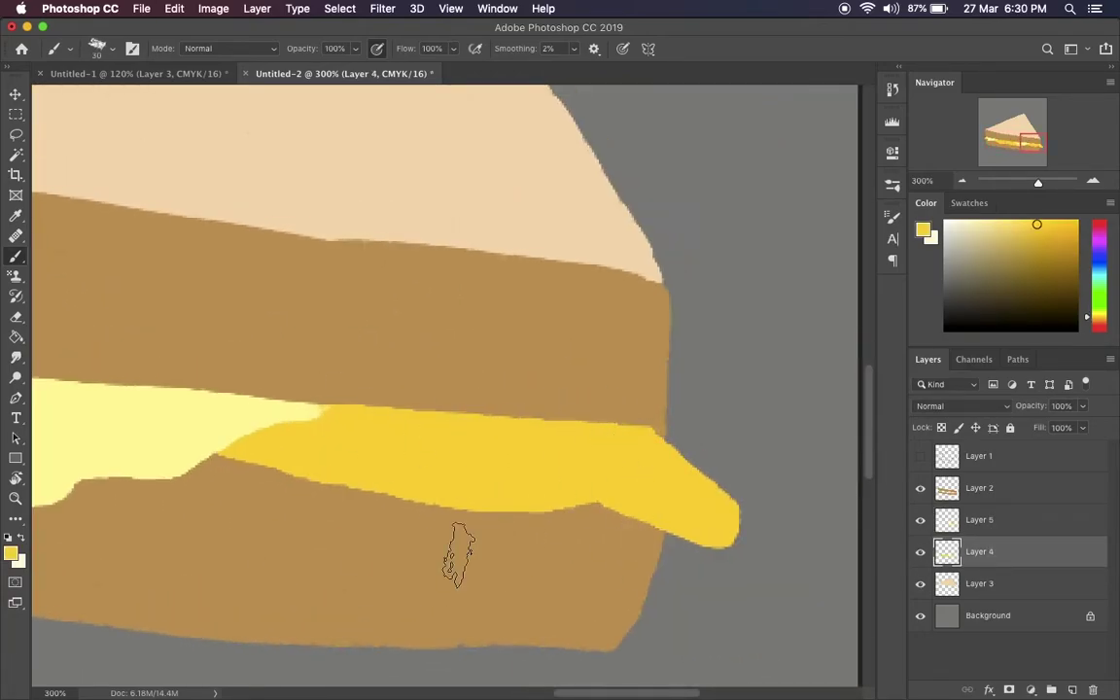
{"action": "scroll", "coordinate": [507, 483], "scroll_direction": "left", "scroll_amount": 5}
{"action": "scroll", "coordinate": [882, 450], "scroll_direction": "right", "scroll_amount": 5}
{"action": "key", "text": "alt+bracketright"}
{"action": "left_click", "coordinate": [722, 370], "text": "alt"}
{"action": "scroll", "coordinate": [504, 376], "scroll_direction": "up", "scroll_amount": 5}
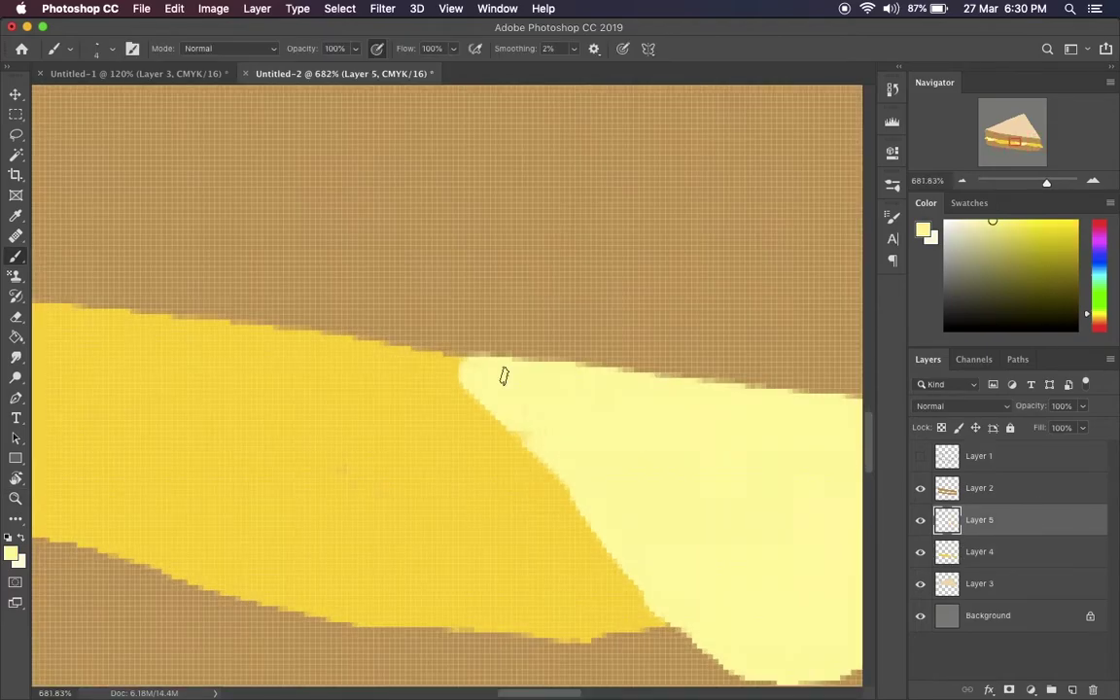
{"action": "scroll", "coordinate": [525, 437], "scroll_direction": "down", "scroll_amount": 5}
{"action": "scroll", "coordinate": [348, 467], "scroll_direction": "up", "scroll_amount": 5}
{"action": "scroll", "coordinate": [393, 394], "scroll_direction": "up", "scroll_amount": 2}
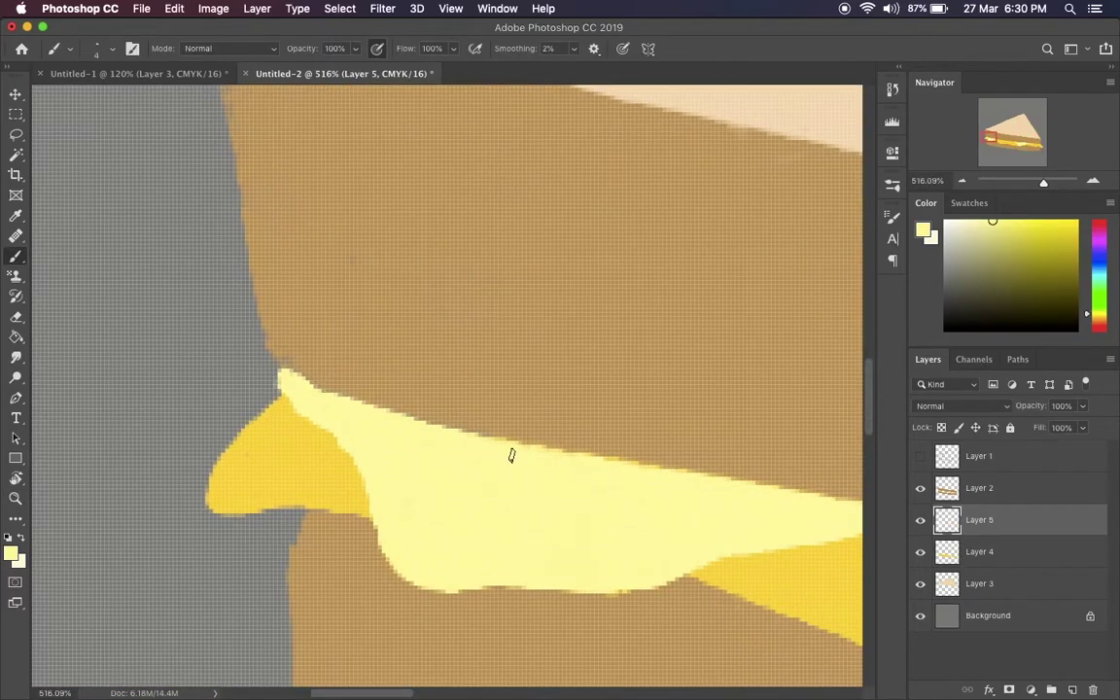
{"action": "scroll", "coordinate": [588, 483], "scroll_direction": "right", "scroll_amount": 5}
Fix the crust edge in sampled brown and refine the boundary between the two cheese yellows.
{"action": "key", "text": "alt+bracketright"}
{"action": "left_click", "coordinate": [94, 382], "text": "alt"}
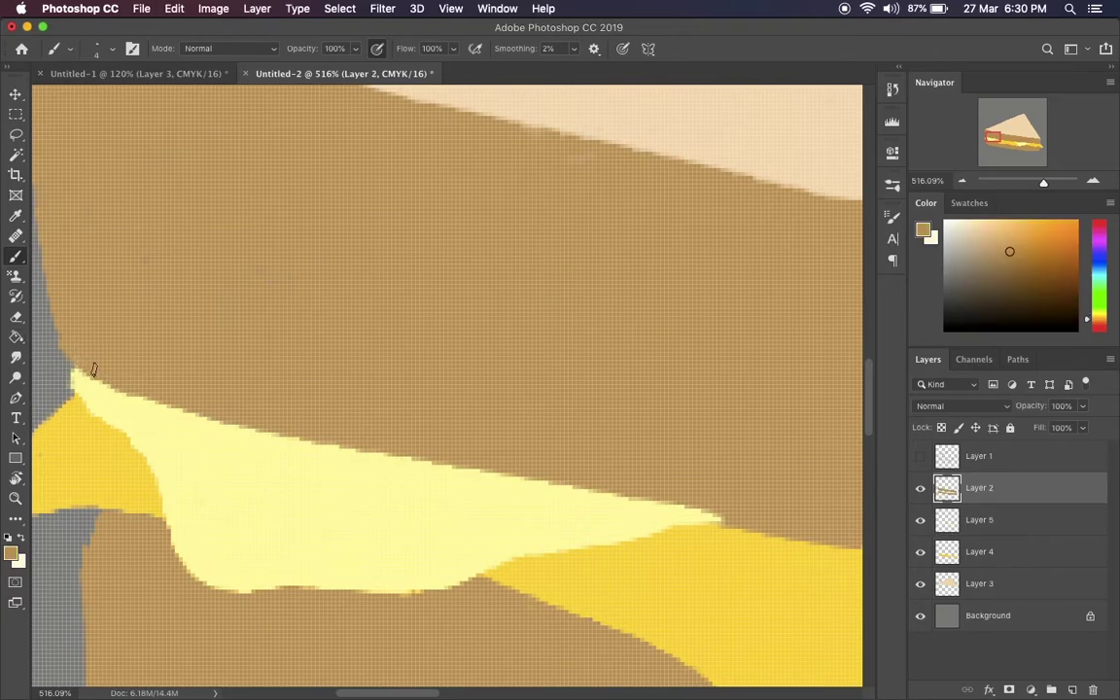
{"action": "scroll", "coordinate": [300, 287], "scroll_direction": "down", "scroll_amount": 2}
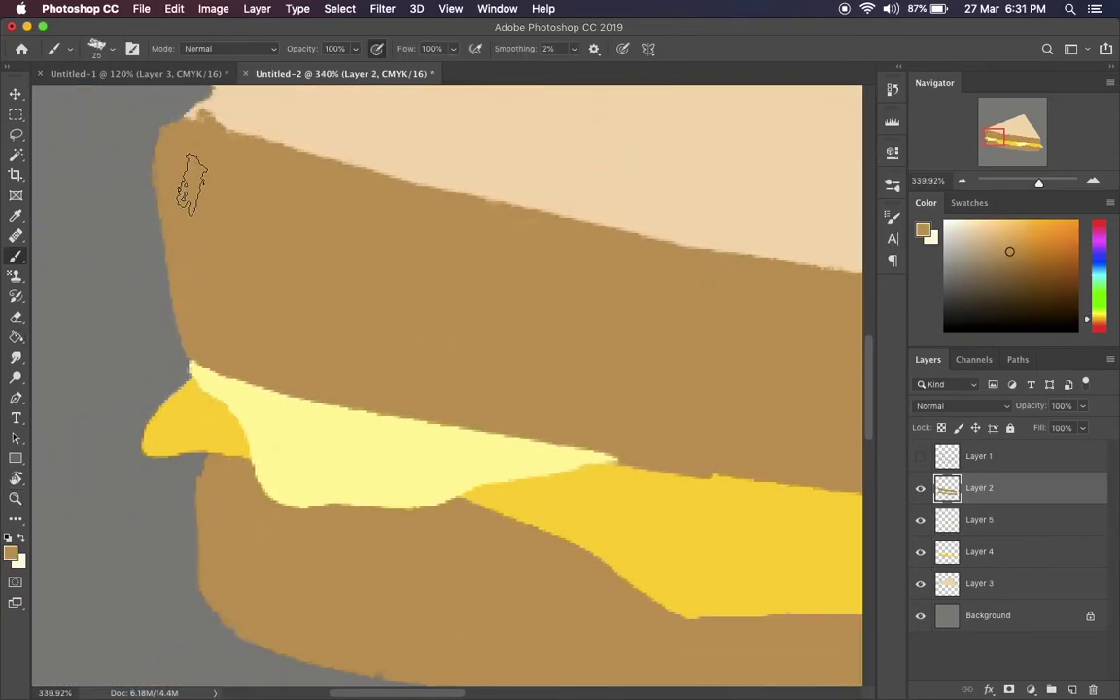
{"action": "scroll", "coordinate": [317, 243], "scroll_direction": "down", "scroll_amount": 3}
{"action": "scroll", "coordinate": [316, 243], "scroll_direction": "right", "scroll_amount": 3}
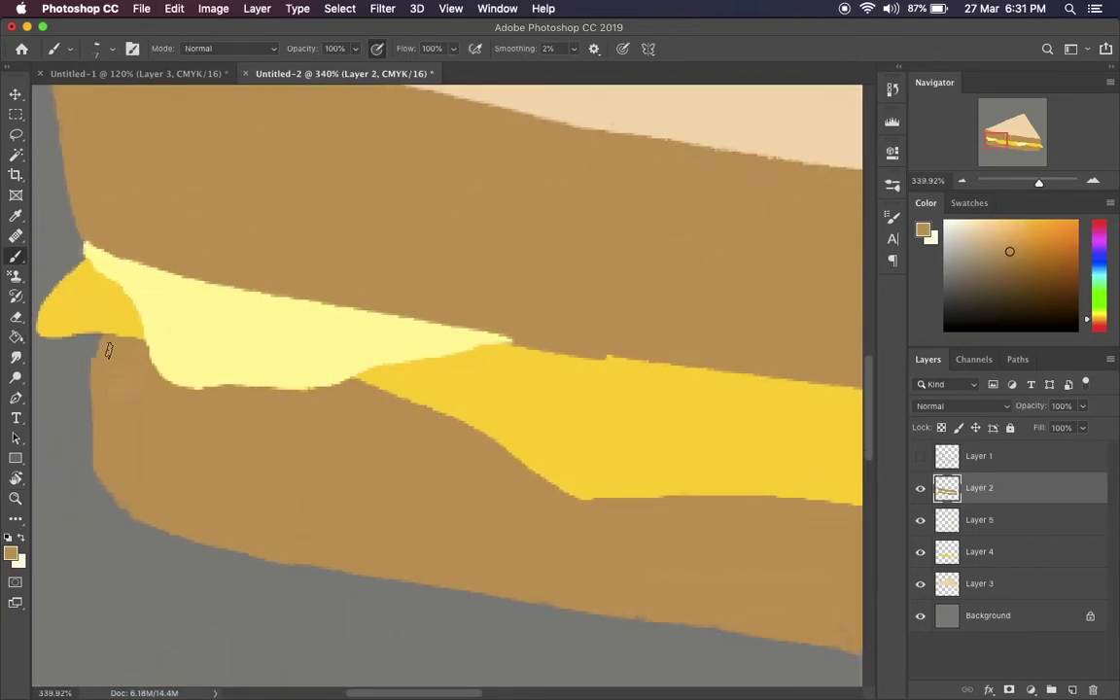
{"action": "scroll", "coordinate": [503, 482], "scroll_direction": "down", "scroll_amount": 3}
{"action": "scroll", "coordinate": [504, 482], "scroll_direction": "right", "scroll_amount": 4}
{"action": "scroll", "coordinate": [491, 477], "scroll_direction": "left", "scroll_amount": 3}
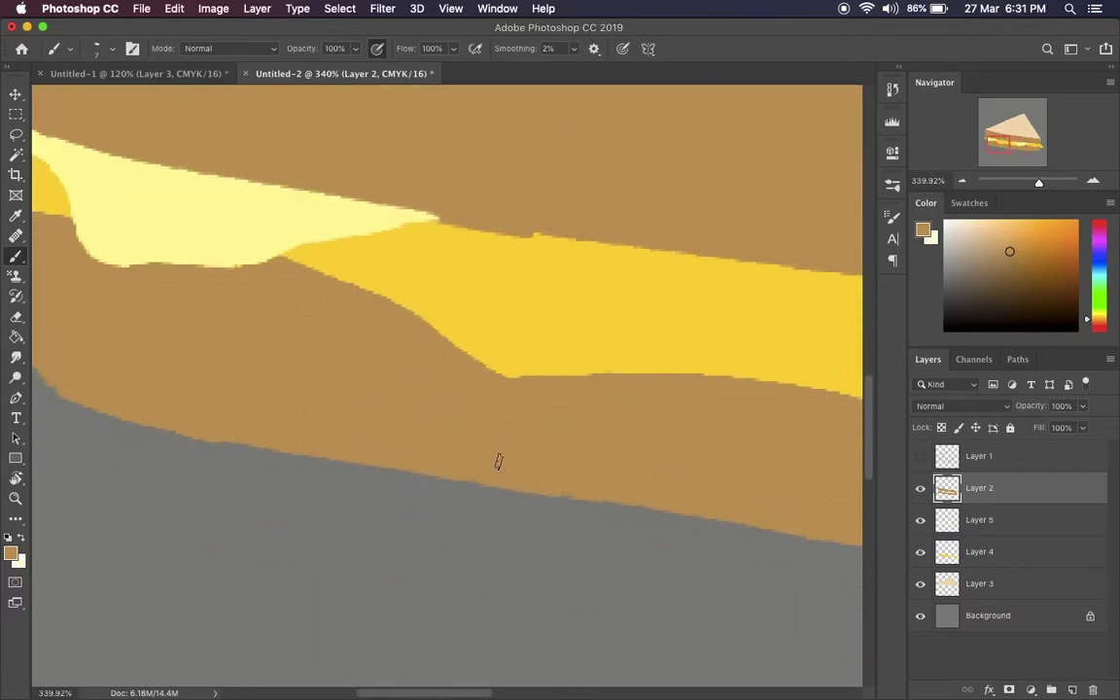
{"action": "scroll", "coordinate": [245, 442], "scroll_direction": "right", "scroll_amount": 5}
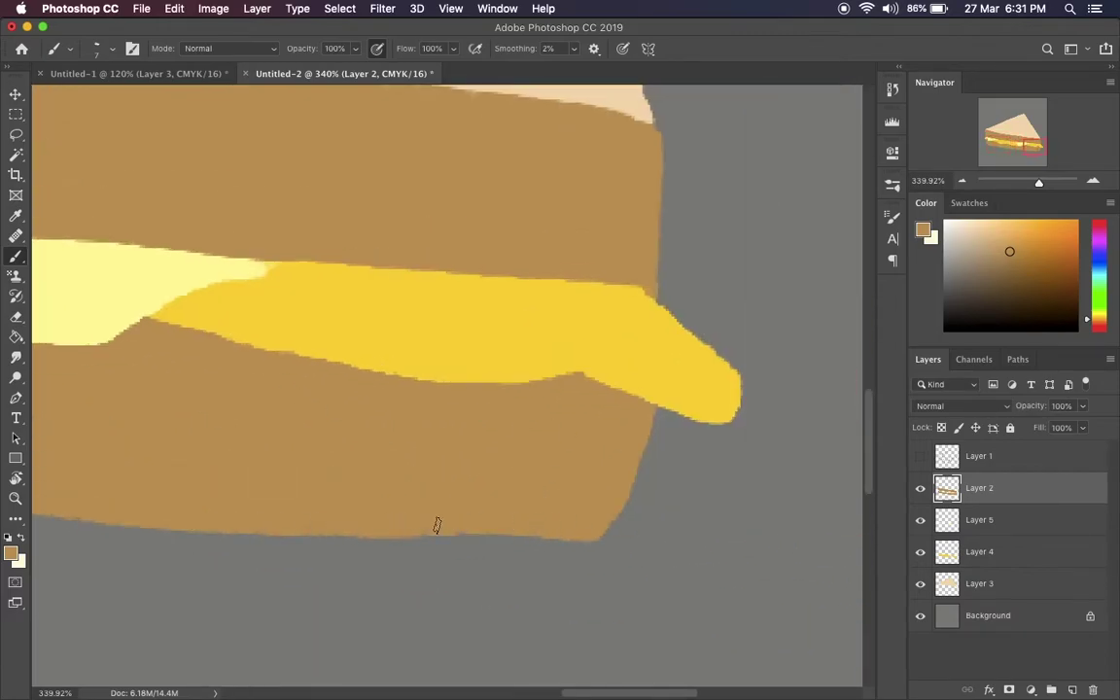
{"action": "scroll", "coordinate": [436, 525], "scroll_direction": "left", "scroll_amount": 5}
{"action": "left_click", "coordinate": [482, 282], "text": "alt"}
{"action": "left_click_drag", "start_coordinate": [506, 320], "coordinate": [544, 355]}
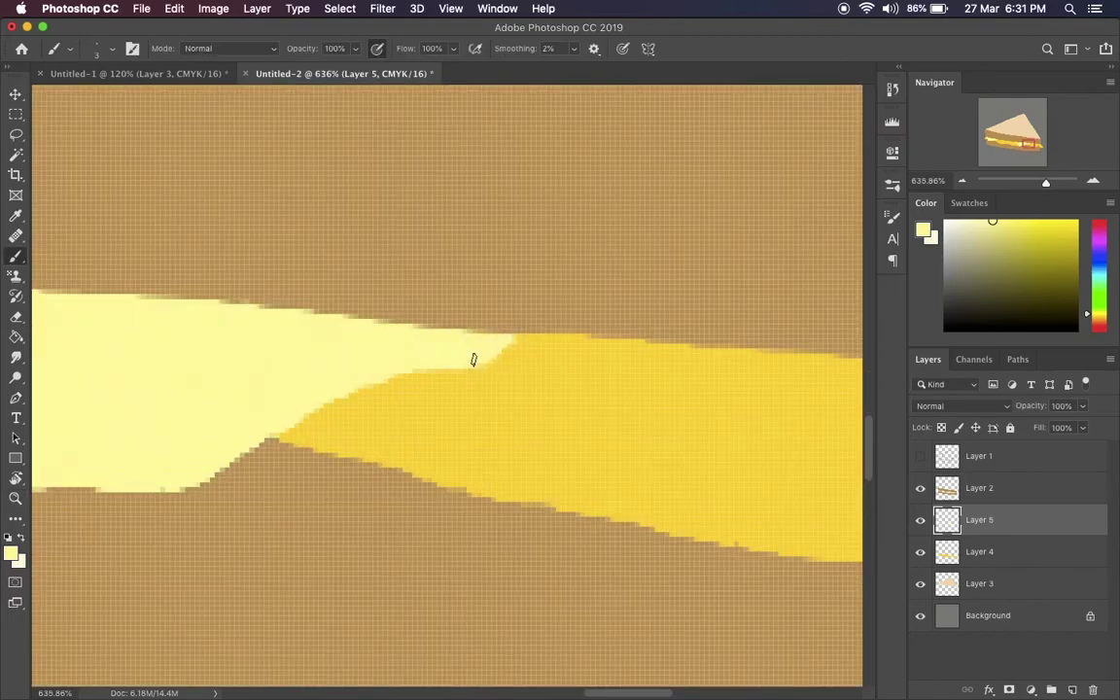
{"action": "left_click", "coordinate": [595, 387], "text": "alt"}
{"action": "key", "text": "ctrl+0"}
Add a new layer clipped to the bread layer, Layer 2.
{"action": "left_click", "coordinate": [982, 585]}
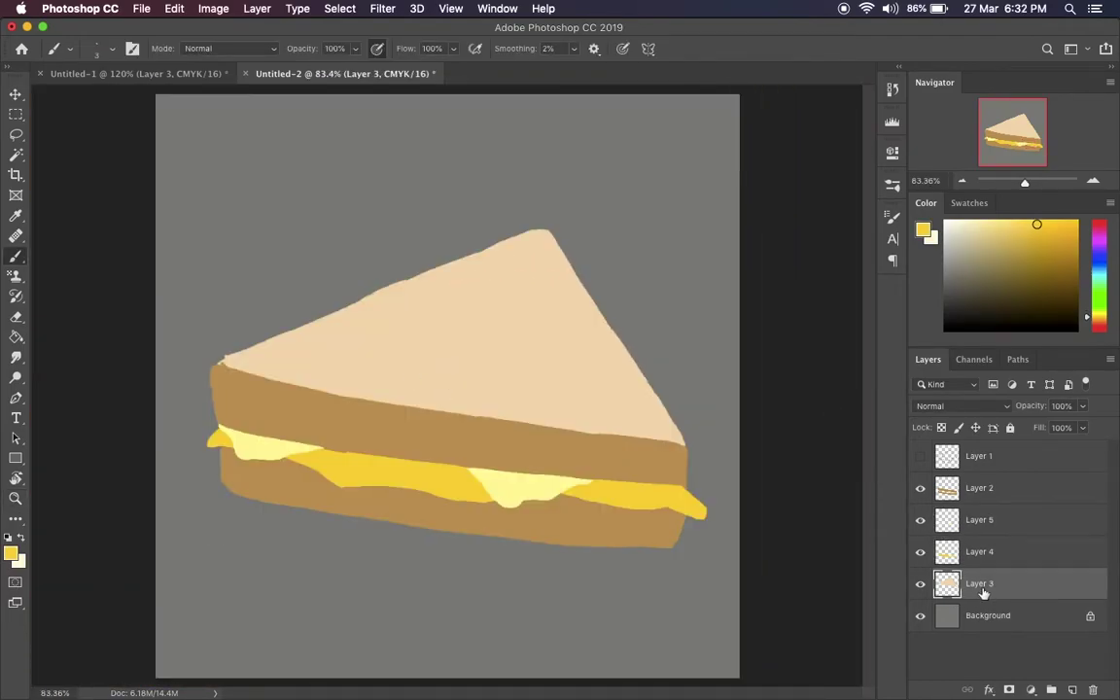
{"action": "left_click", "coordinate": [978, 488]}
{"action": "key", "text": "ctrl+shift+n"}
{"action": "key", "text": "Return"}
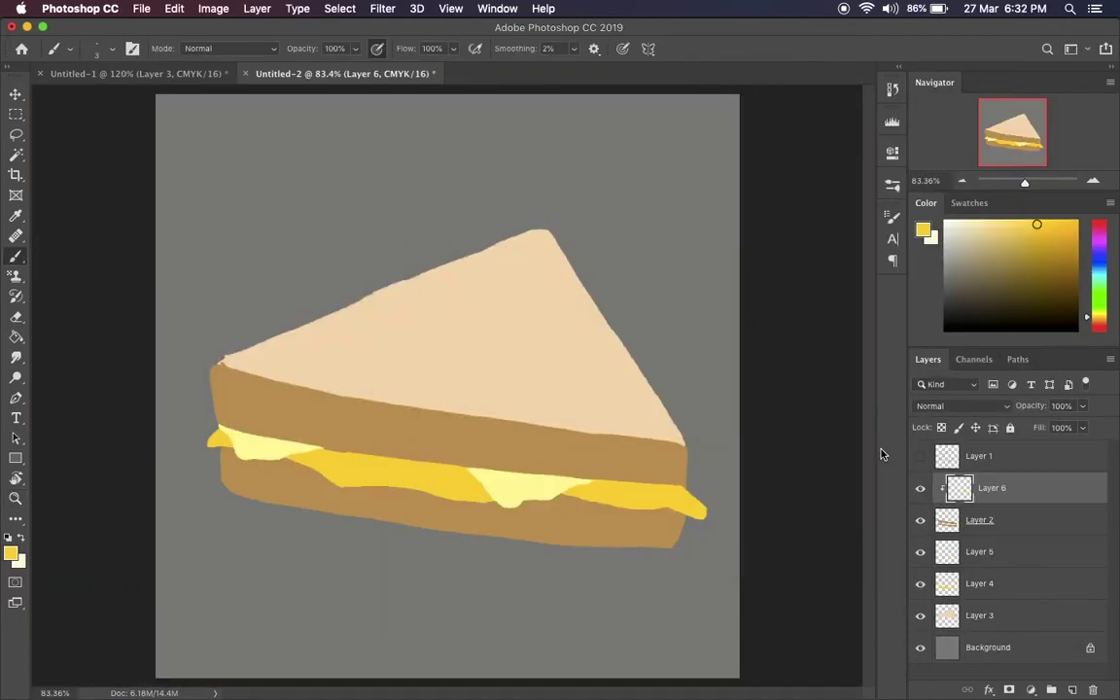
Brush darker crust-brown shading on the left and lower crust at 51% opacity.
{"action": "left_click", "coordinate": [636, 457], "text": "alt"}
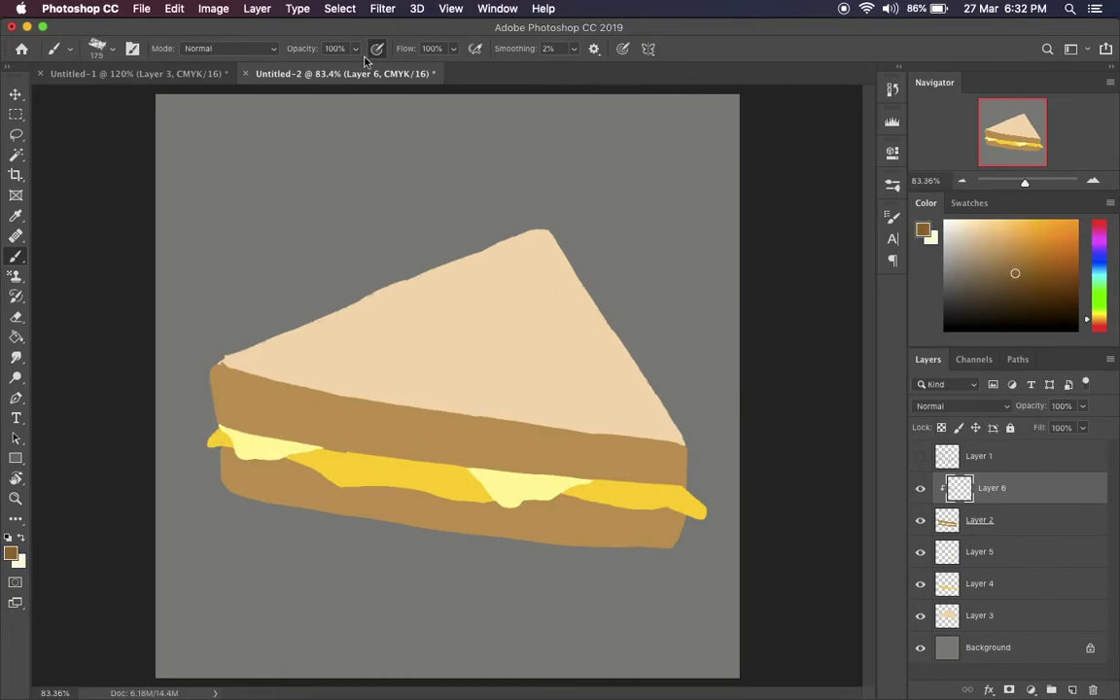
{"action": "key", "text": "bracketright"}
{"action": "key", "text": "bracketright"}
{"action": "key", "text": "bracketright"}
{"action": "key", "text": "5"}
{"action": "key", "text": "1"}
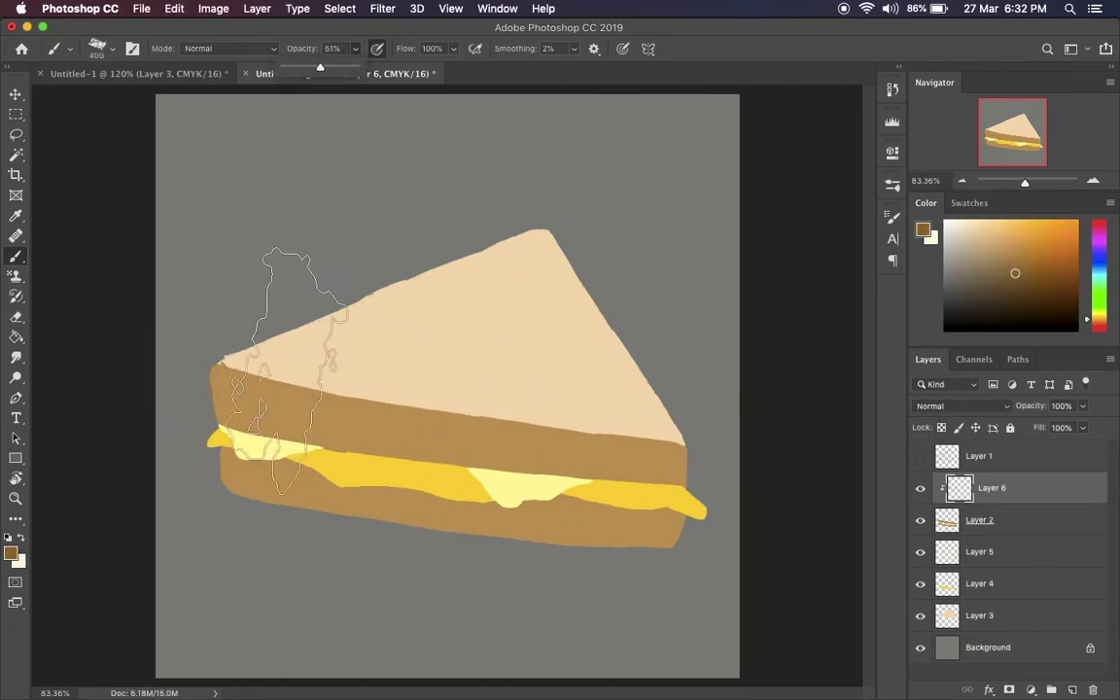
{"action": "mouse_move", "coordinate": [289, 371]}
{"action": "left_mouse_down"}
{"action": "mouse_move", "coordinate": [542, 443]}
{"action": "mouse_move", "coordinate": [450, 437]}
{"action": "mouse_move", "coordinate": [681, 475]}
{"action": "mouse_move", "coordinate": [345, 409]}
{"action": "left_mouse_up"}
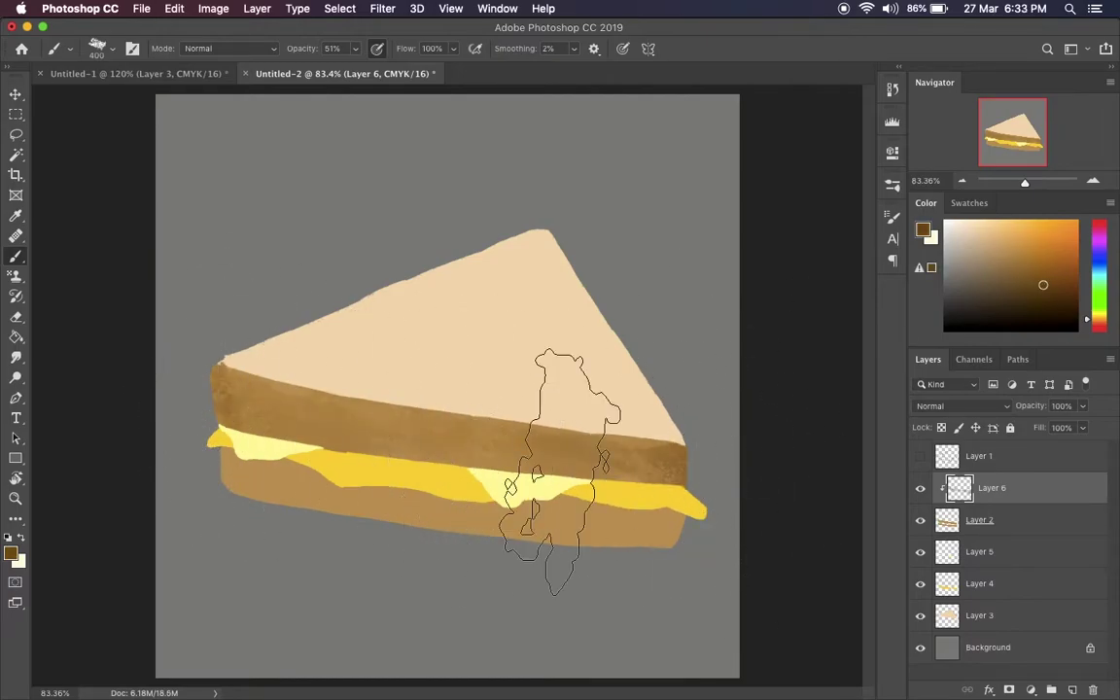
{"action": "left_click_drag", "start_coordinate": [303, 441], "coordinate": [223, 435]}
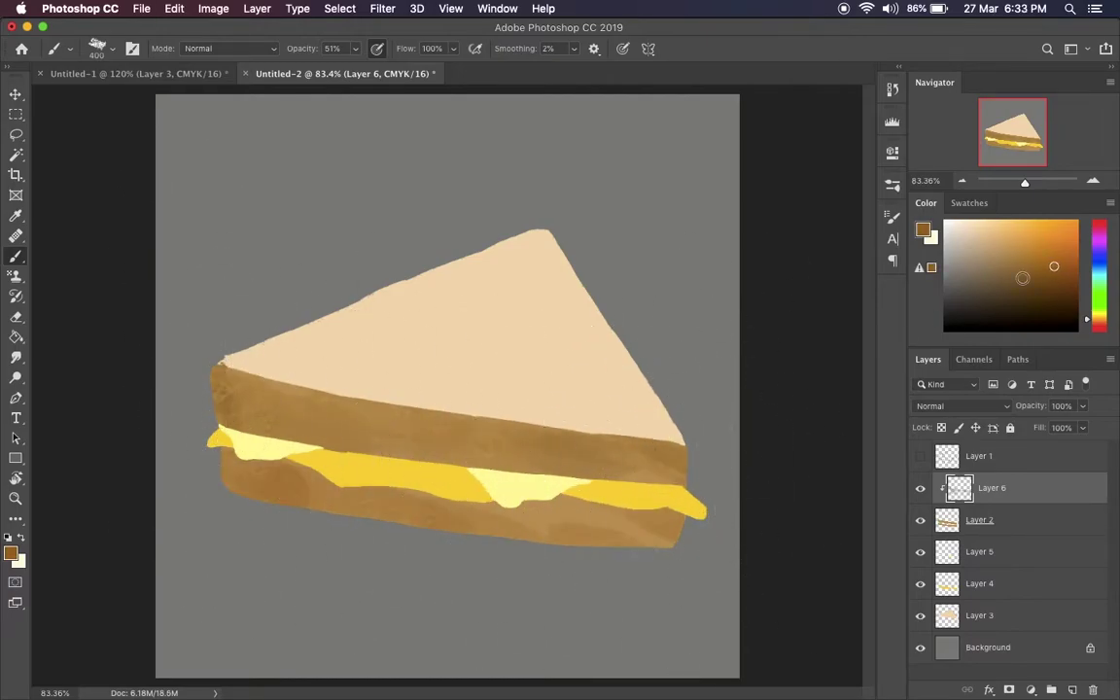
Zoom in on the left edge and paint a darker crust stroke at 83% opacity, partly undone.
{"action": "key", "text": "z"}
{"action": "left_click_drag", "start_coordinate": [325, 583], "coordinate": [347, 583]}
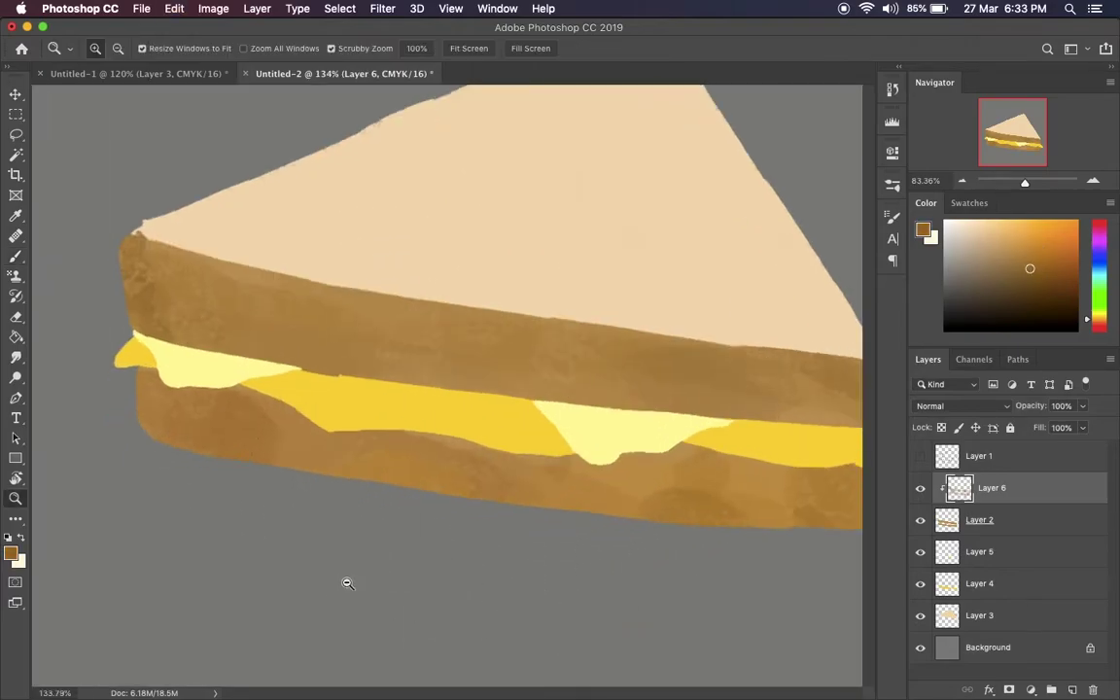
{"action": "key", "text": "b"}
{"action": "scroll", "coordinate": [408, 545], "scroll_direction": "right", "scroll_amount": 3}
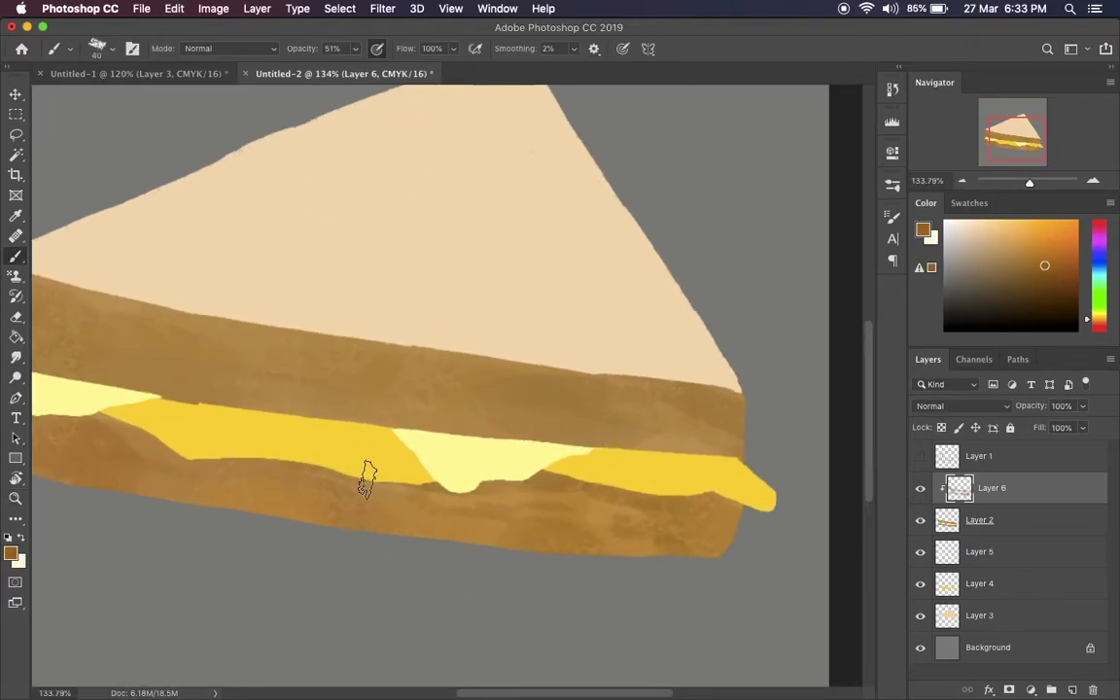
{"action": "scroll", "coordinate": [367, 476], "scroll_direction": "left", "scroll_amount": 3}
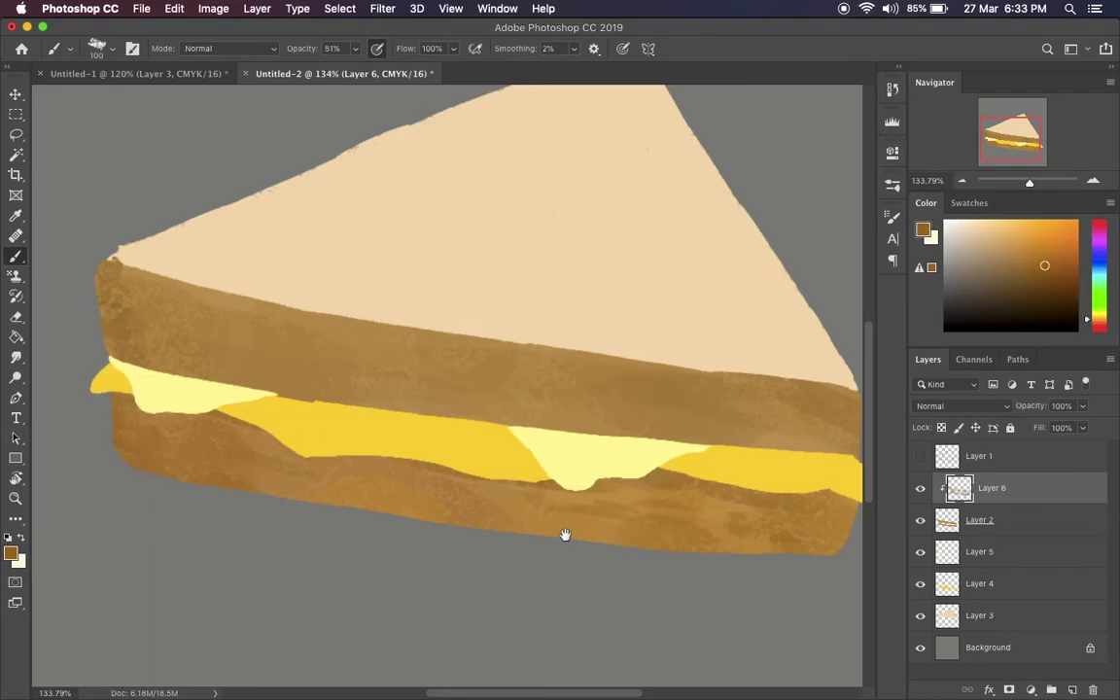
{"action": "left_click_drag", "start_coordinate": [564, 533], "coordinate": [379, 544]}
{"action": "scroll", "coordinate": [195, 438], "scroll_direction": "left", "scroll_amount": 3}
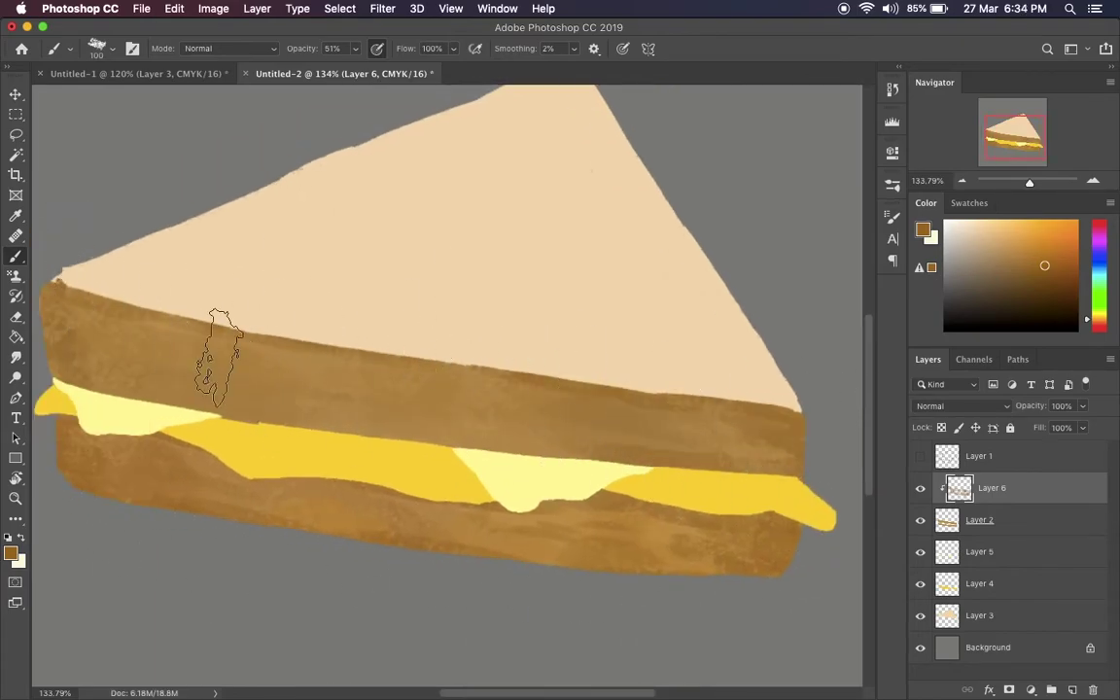
{"action": "left_click_drag", "start_coordinate": [355, 75], "coordinate": [381, 75]}
{"action": "left_click_drag", "start_coordinate": [190, 358], "coordinate": [243, 377]}
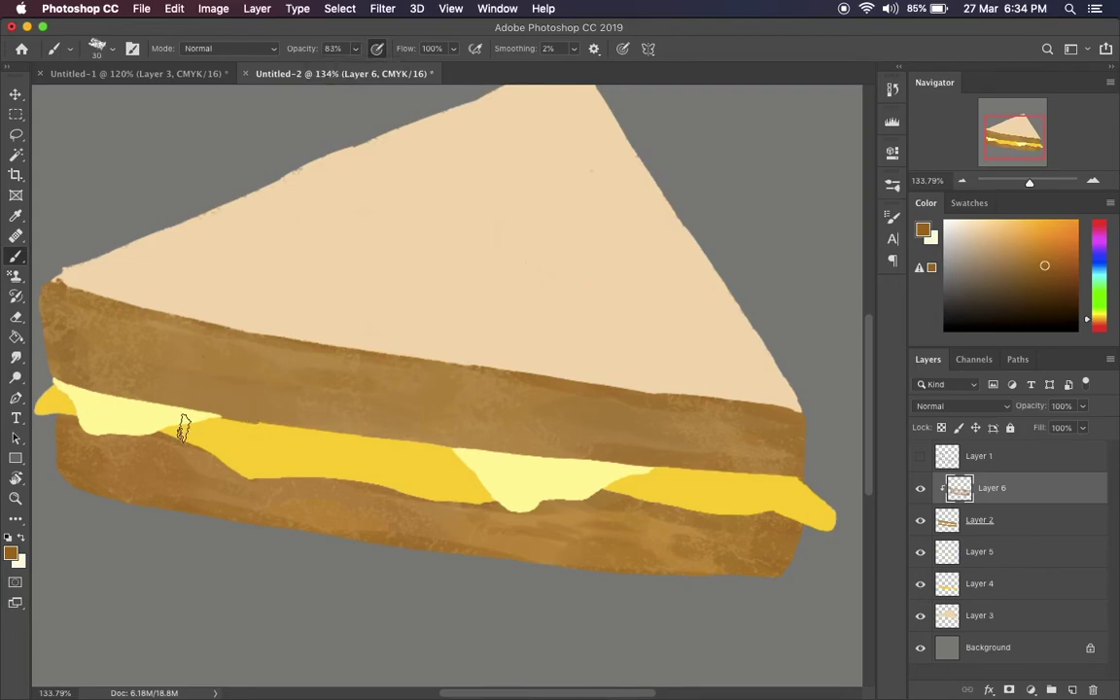
{"action": "key", "text": "super+z"}
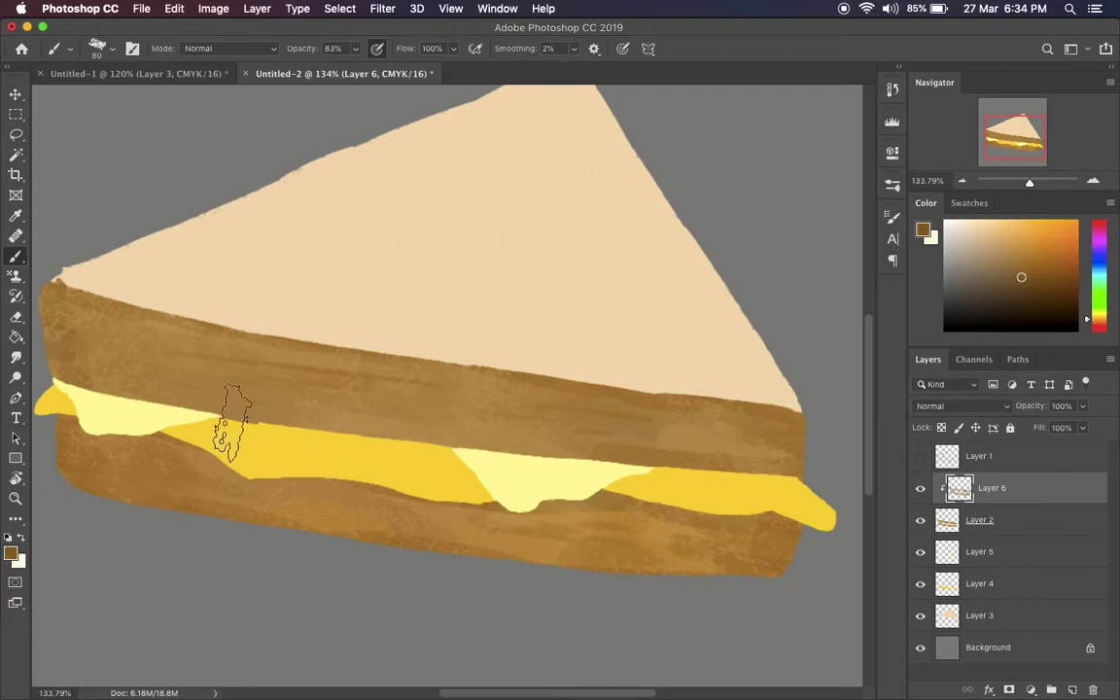
{"action": "left_click", "coordinate": [227, 353], "text": "alt"}
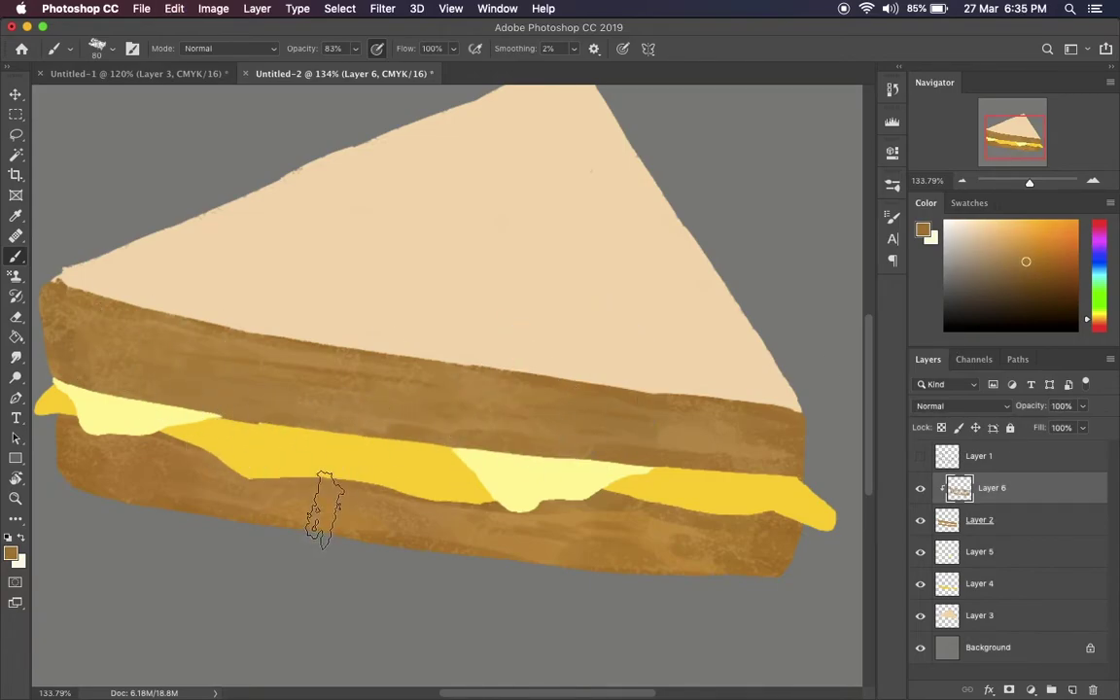
{"action": "left_click", "coordinate": [982, 610]}
On a new Layer 7, brush light orange and tan streaks across the bread top at size 250.
{"action": "key", "text": "shift+super+n"}
{"action": "key", "text": "Return"}
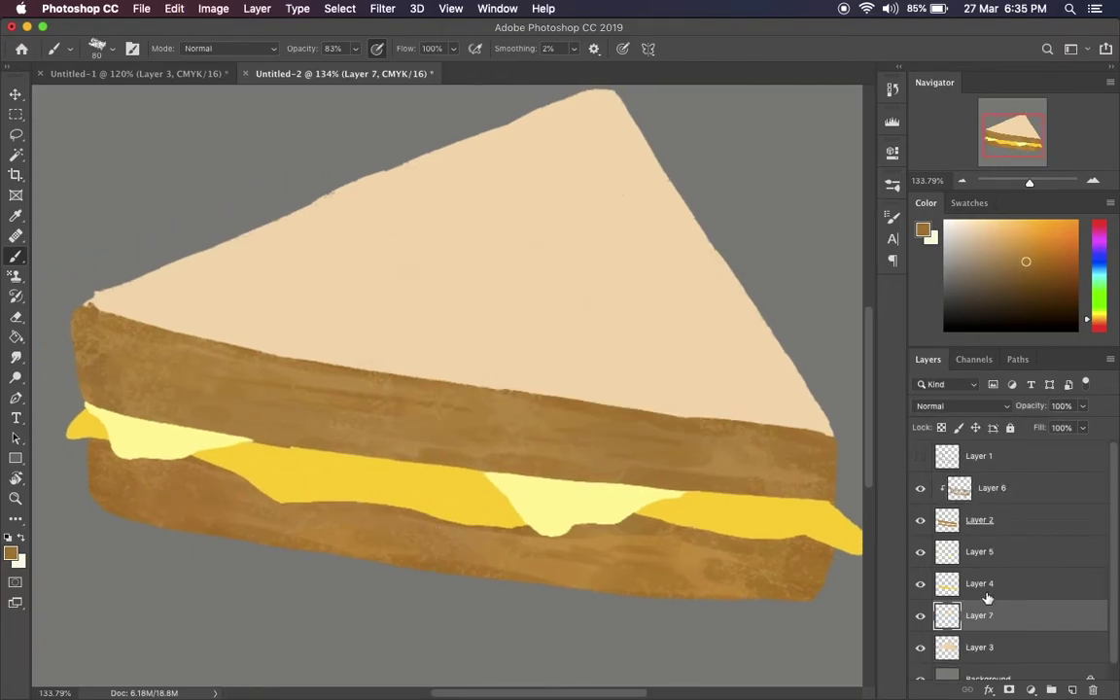
{"action": "key", "text": "bracketright"}
{"action": "key", "text": "bracketright"}
{"action": "key", "text": "bracketright"}
{"action": "left_click_drag", "start_coordinate": [146, 292], "coordinate": [219, 281]}
{"action": "left_click_drag", "start_coordinate": [291, 253], "coordinate": [680, 194]}
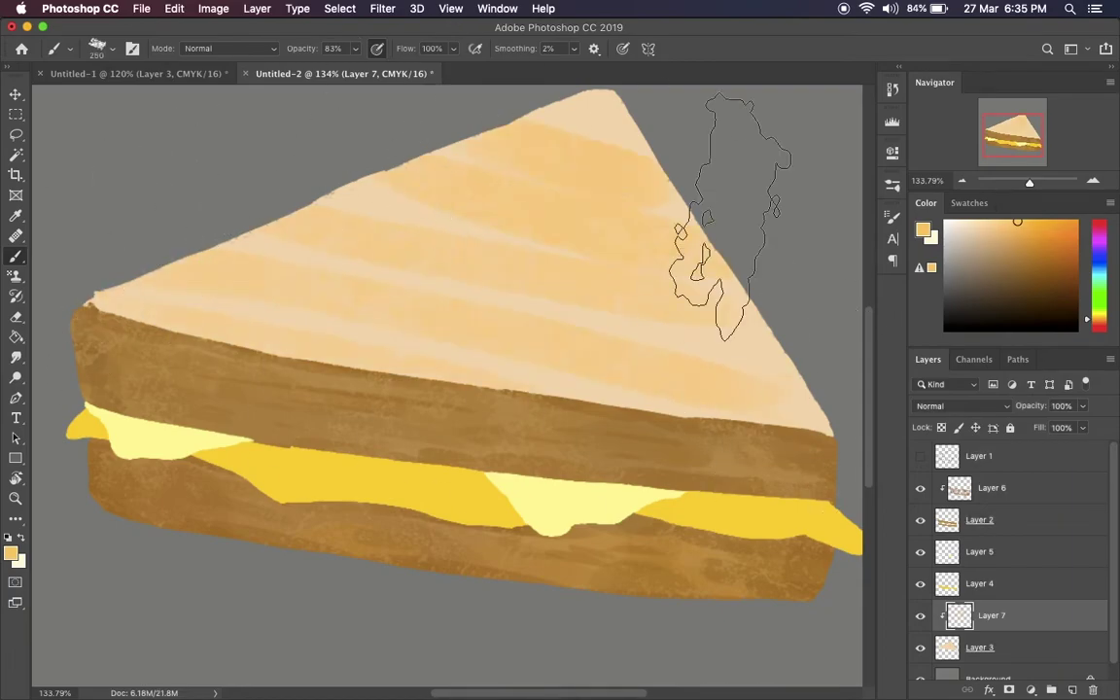
{"action": "left_click_drag", "start_coordinate": [609, 390], "coordinate": [550, 449]}
{"action": "left_click_drag", "start_coordinate": [300, 375], "coordinate": [525, 324]}
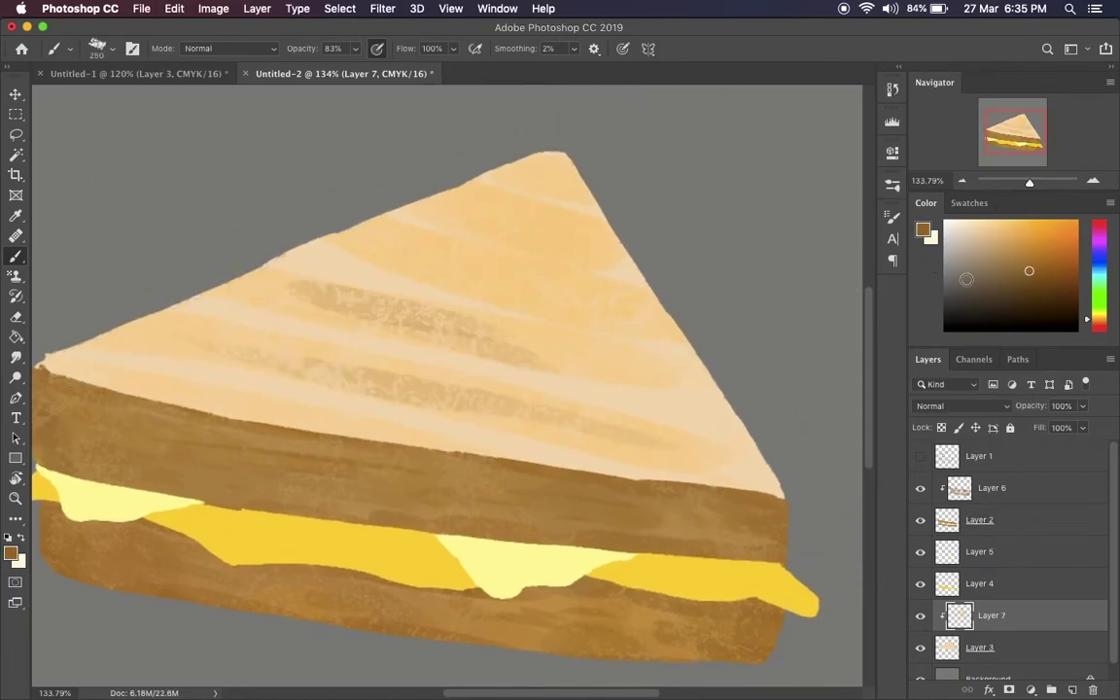
Zoom out and paint three darker tan diagonal grill streaks on the top.
{"action": "key", "text": "z"}
{"action": "left_click_drag", "start_coordinate": [409, 424], "coordinate": [359, 424]}
{"action": "key", "text": "b"}
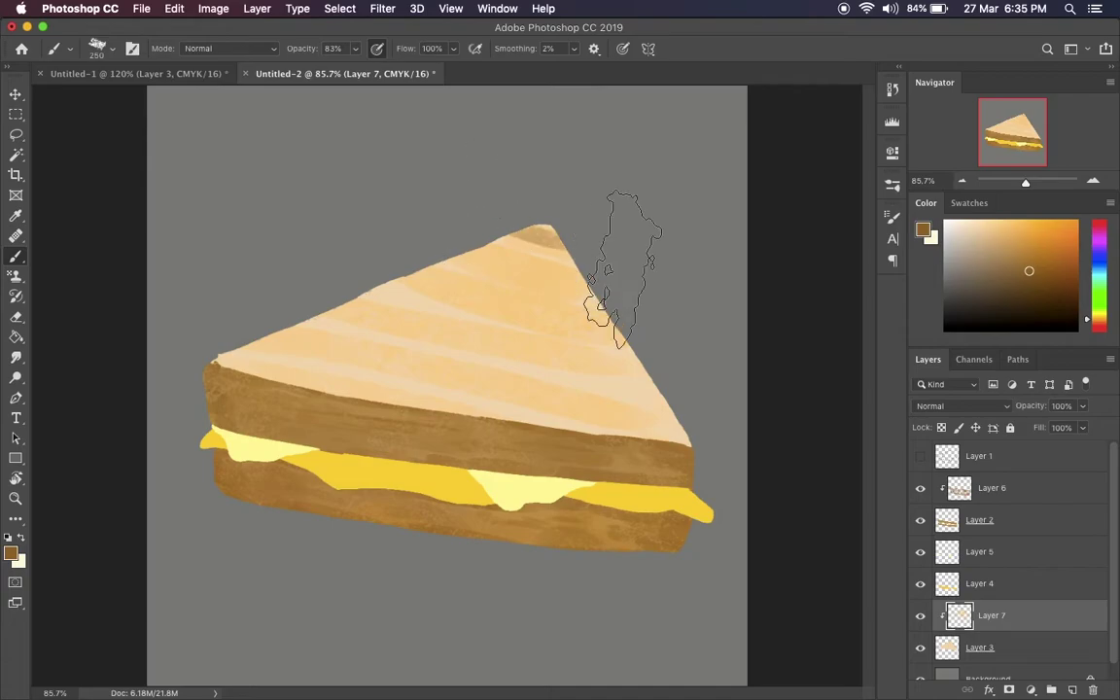
{"action": "left_click_drag", "start_coordinate": [473, 265], "coordinate": [300, 275]}
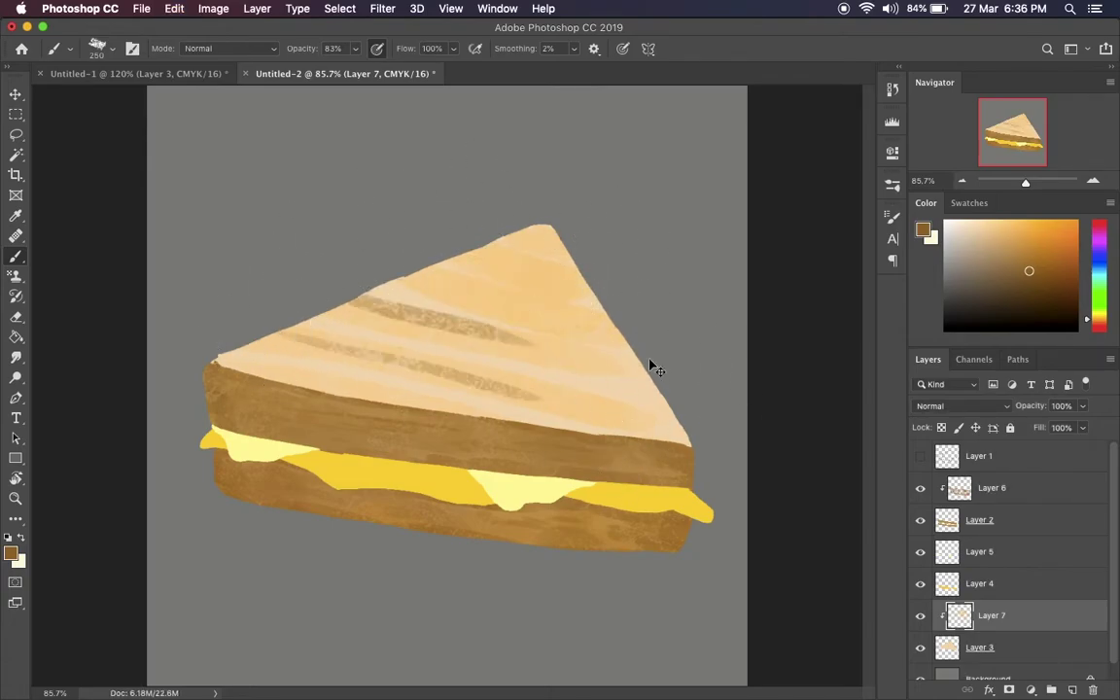
{"action": "left_click_drag", "start_coordinate": [654, 365], "coordinate": [508, 306]}
{"action": "left_click_drag", "start_coordinate": [644, 375], "coordinate": [312, 325]}
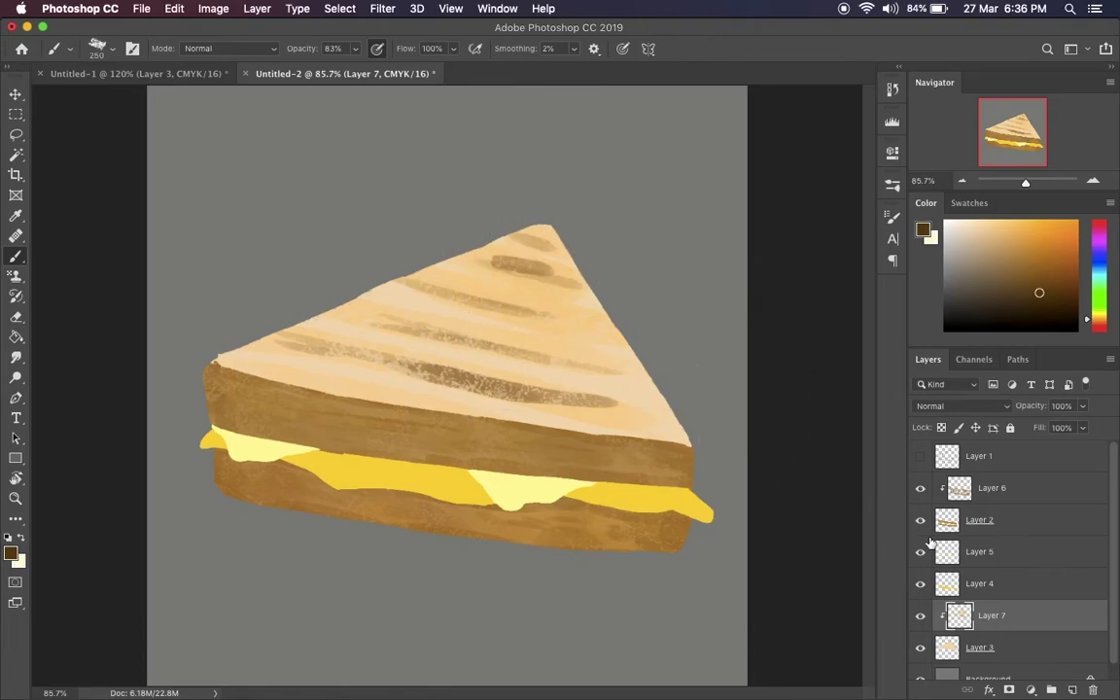
Add Layer 8 below Layer 7, fill the bread top pale cream and warm it to tan-orange.
{"action": "key", "text": "super+shift+n"}
{"action": "key", "text": "Return"}
{"action": "left_click_drag", "start_coordinate": [1025, 604], "coordinate": [1023, 651]}
{"action": "left_click", "coordinate": [1030, 221]}
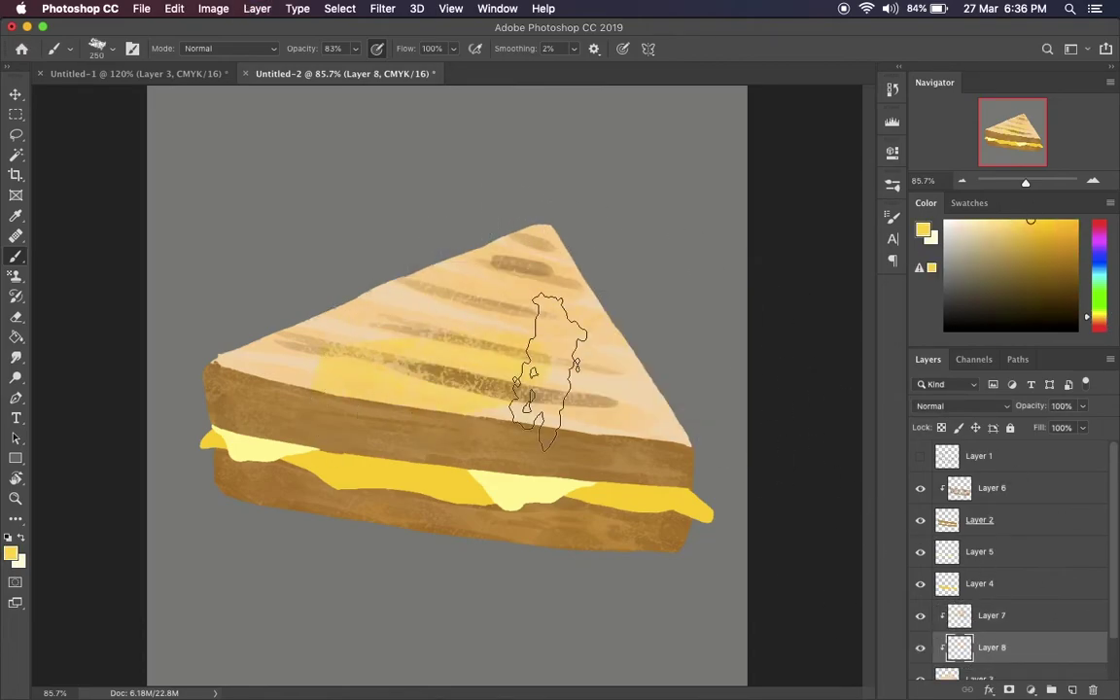
{"action": "left_click", "coordinate": [1000, 219]}
{"action": "key", "text": "alt+BackSpace"}
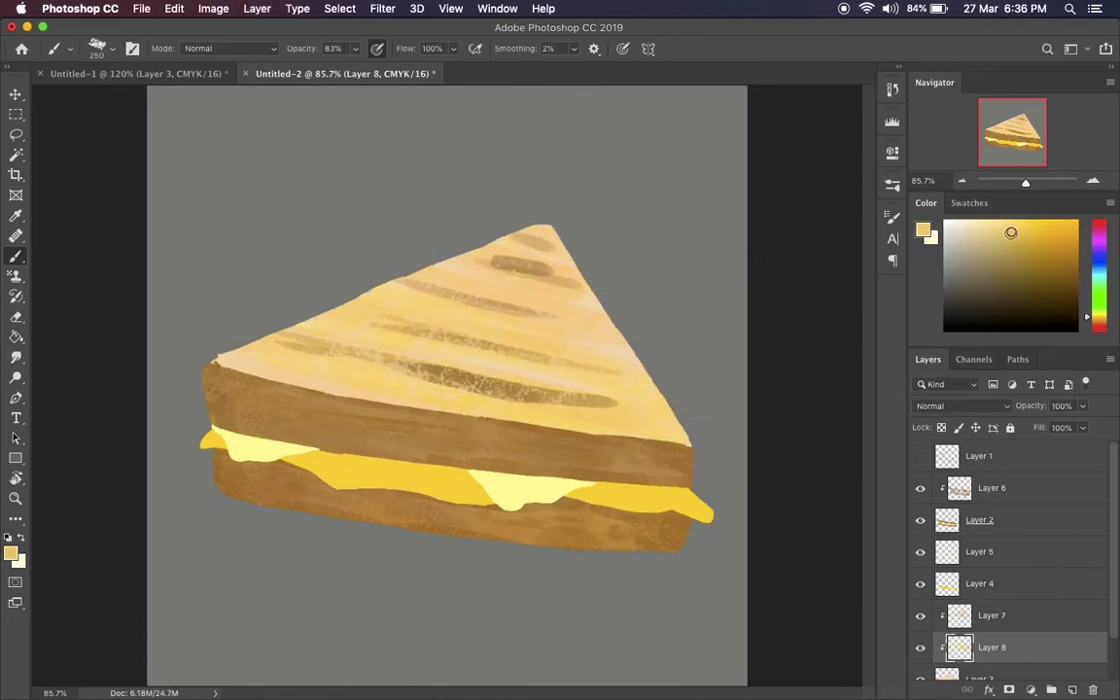
{"action": "key", "text": "alt+BackSpace"}
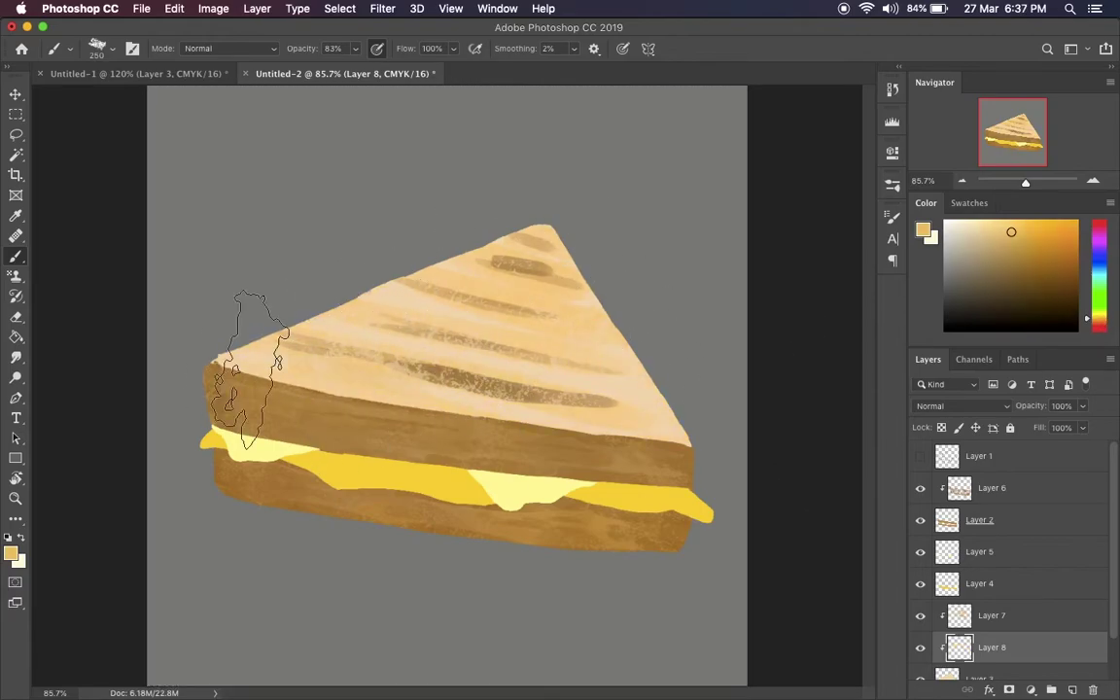
{"action": "mouse_move", "coordinate": [250, 371]}
{"action": "left_mouse_down"}
{"action": "mouse_move", "coordinate": [537, 275]}
{"action": "mouse_move", "coordinate": [512, 345]}
{"action": "mouse_move", "coordinate": [382, 395]}
{"action": "left_mouse_up"}
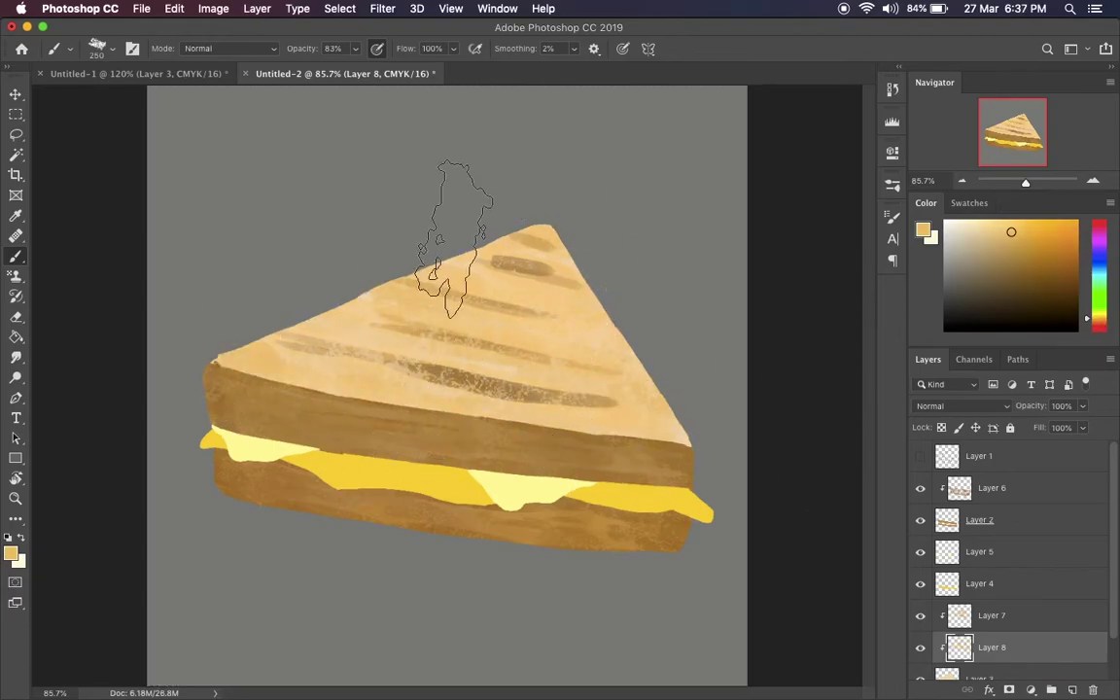
{"action": "left_click", "coordinate": [536, 294], "text": "alt"}
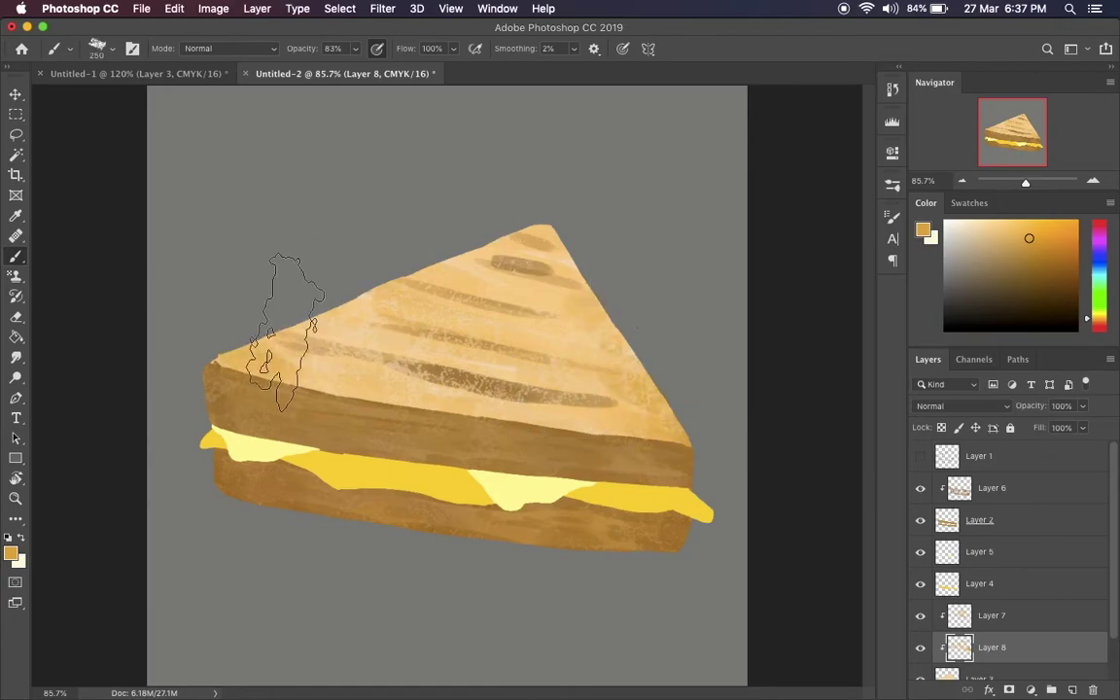
Paint dark brown grill stripes on Layer 7, darkening them at 61% opacity.
{"action": "left_click", "coordinate": [991, 615]}
{"action": "left_click", "coordinate": [535, 379], "text": "alt"}
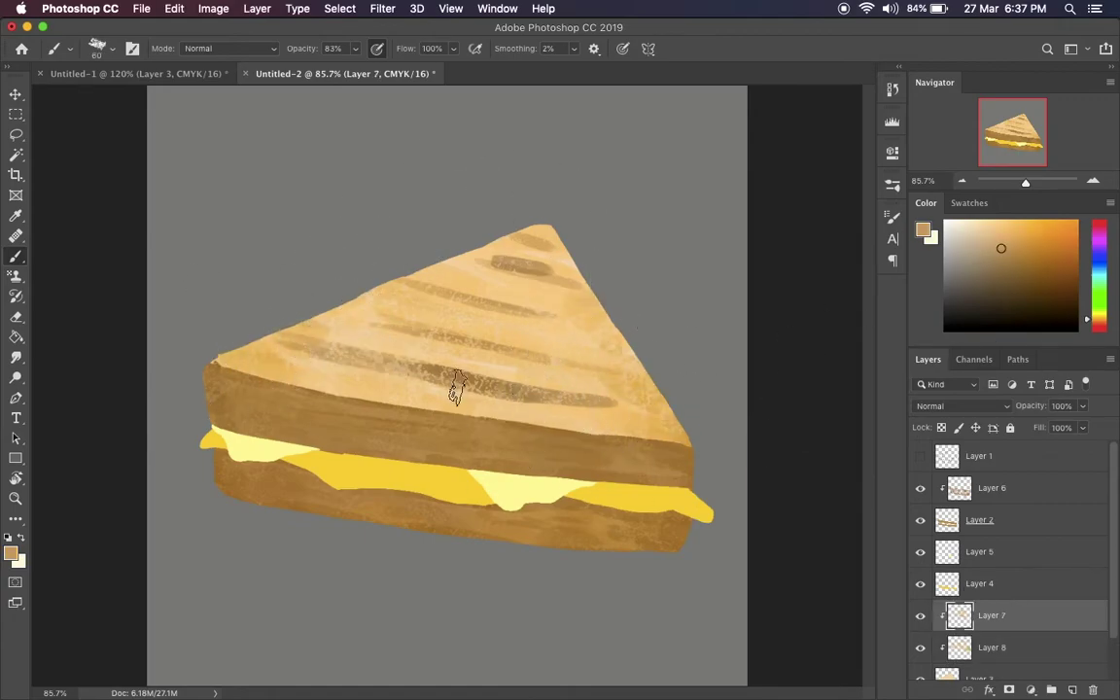
{"action": "left_click_drag", "start_coordinate": [362, 316], "coordinate": [583, 321]}
{"action": "left_click_drag", "start_coordinate": [425, 288], "coordinate": [588, 296]}
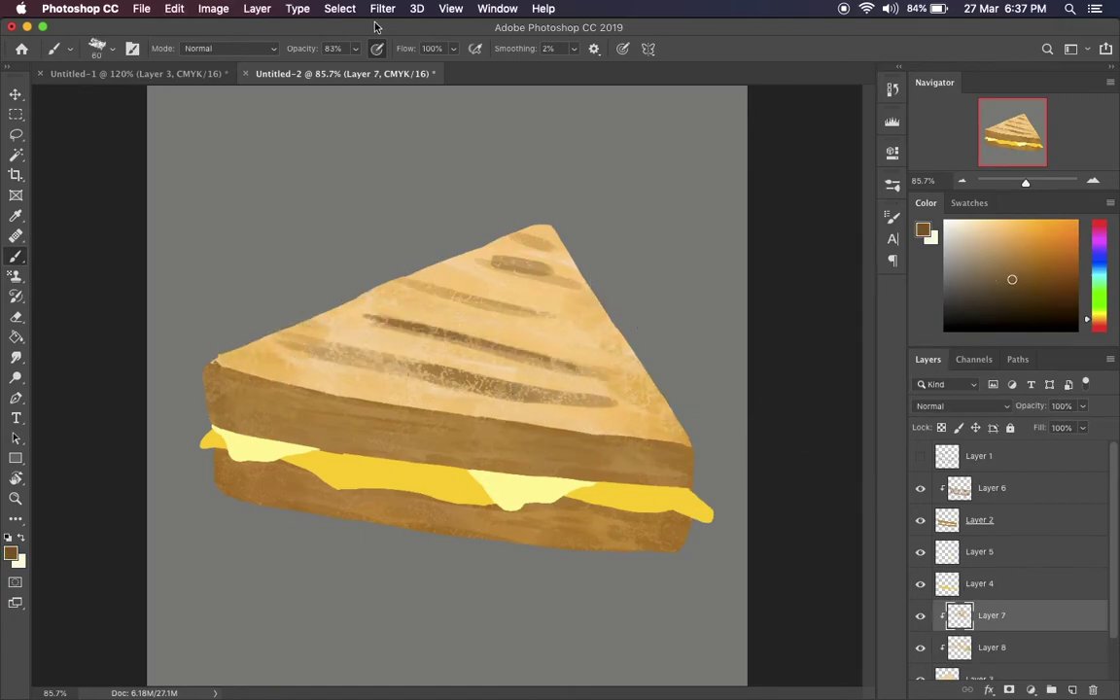
{"action": "left_click_drag", "start_coordinate": [326, 49], "coordinate": [301, 49]}
{"action": "left_click_drag", "start_coordinate": [486, 260], "coordinate": [573, 272]}
{"action": "left_click_drag", "start_coordinate": [292, 321], "coordinate": [645, 388]}
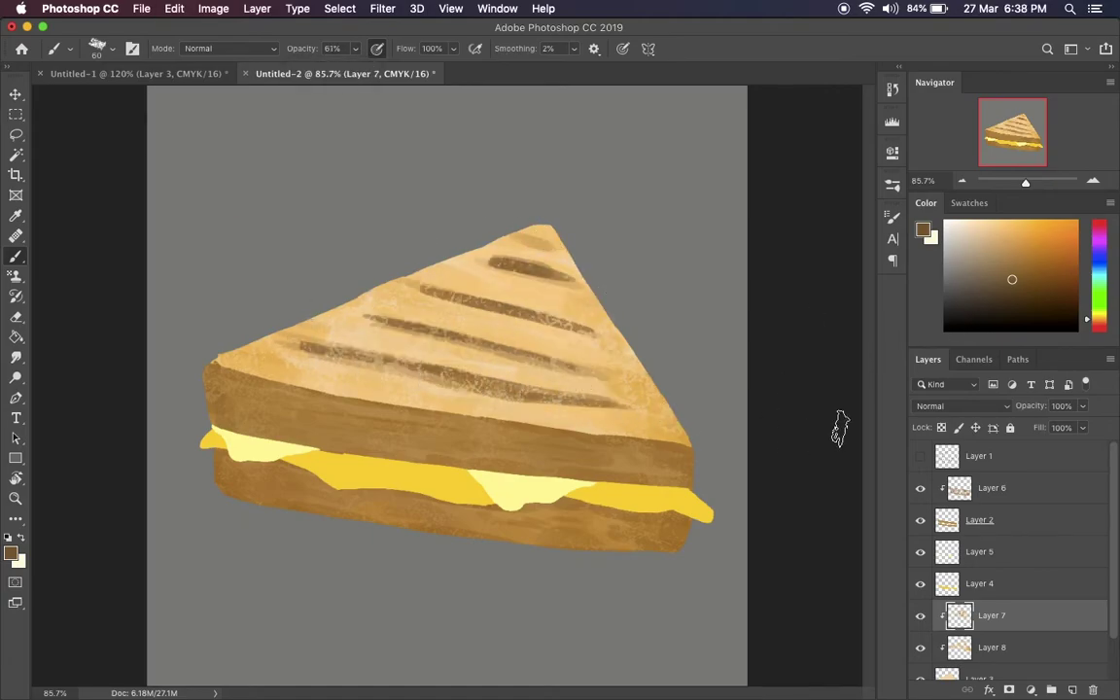
{"action": "left_click", "coordinate": [1005, 649]}
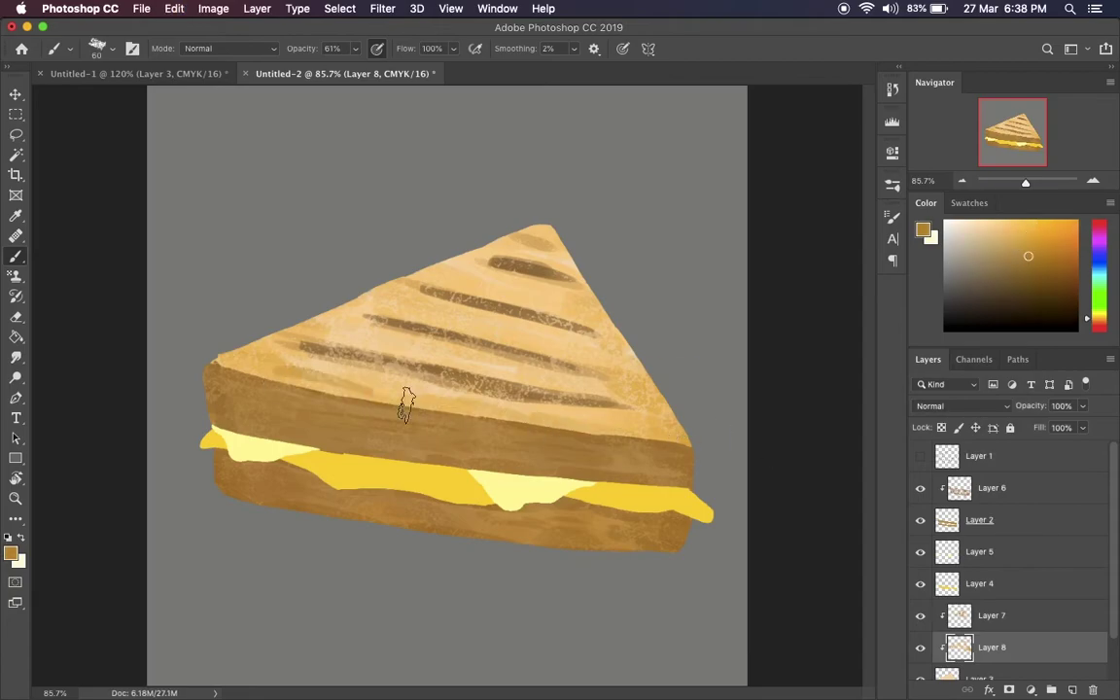
{"action": "scroll", "coordinate": [1114, 633], "scroll_direction": "down", "scroll_amount": 1}
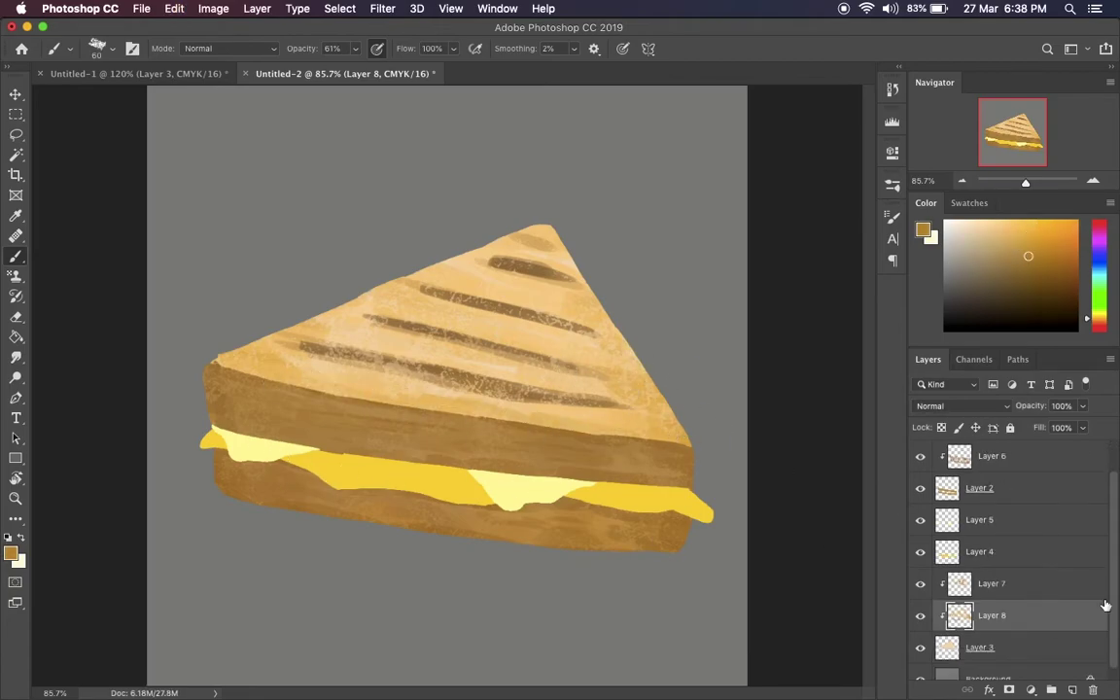
{"action": "left_click", "coordinate": [992, 455]}
Touch up the crust with a sampled darker brown, then dab light orange texture on Layer 8.
{"action": "left_click", "coordinate": [288, 473], "text": "alt"}
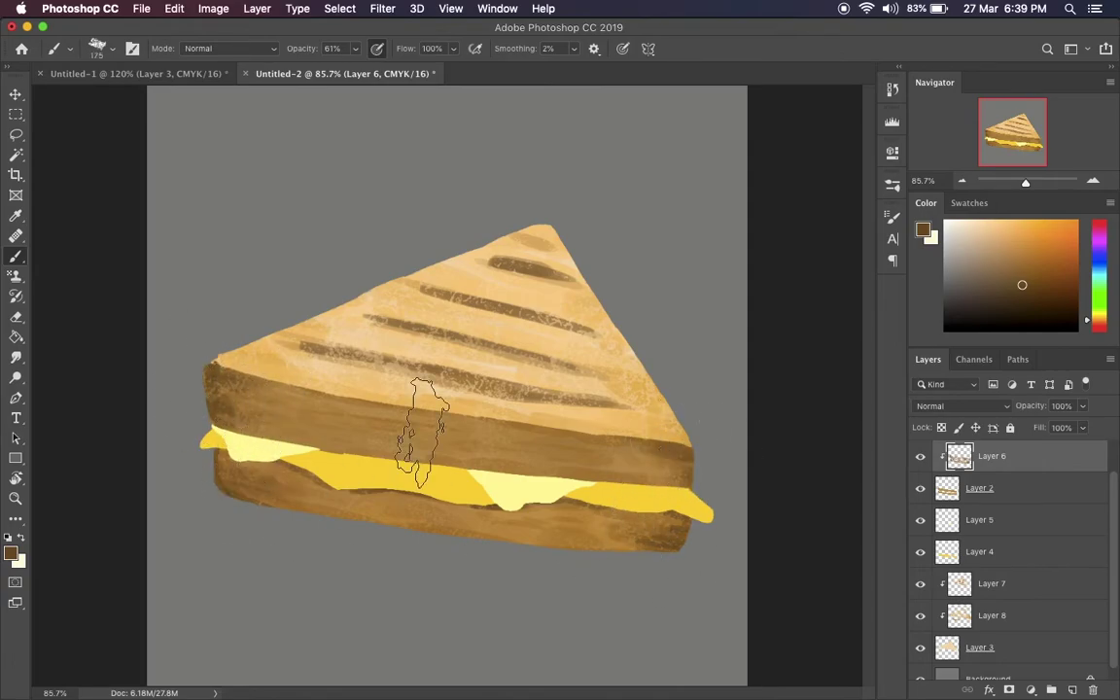
{"action": "left_click", "coordinate": [1048, 617]}
{"action": "left_click", "coordinate": [626, 340], "text": "alt"}
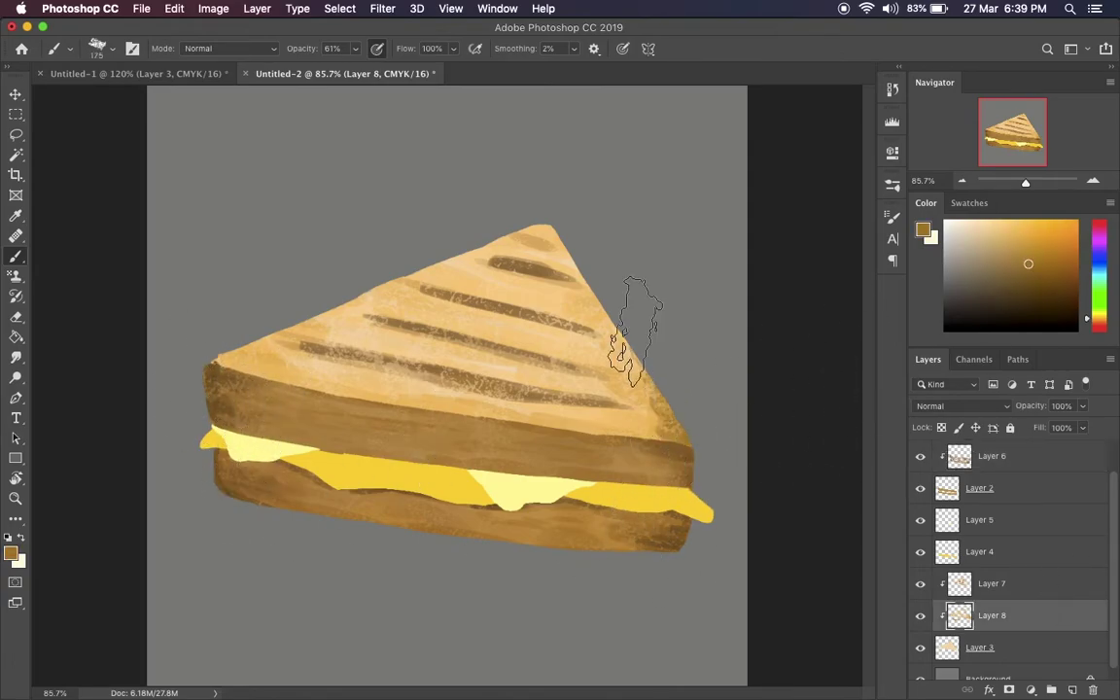
{"action": "left_click", "coordinate": [318, 320], "text": "alt"}
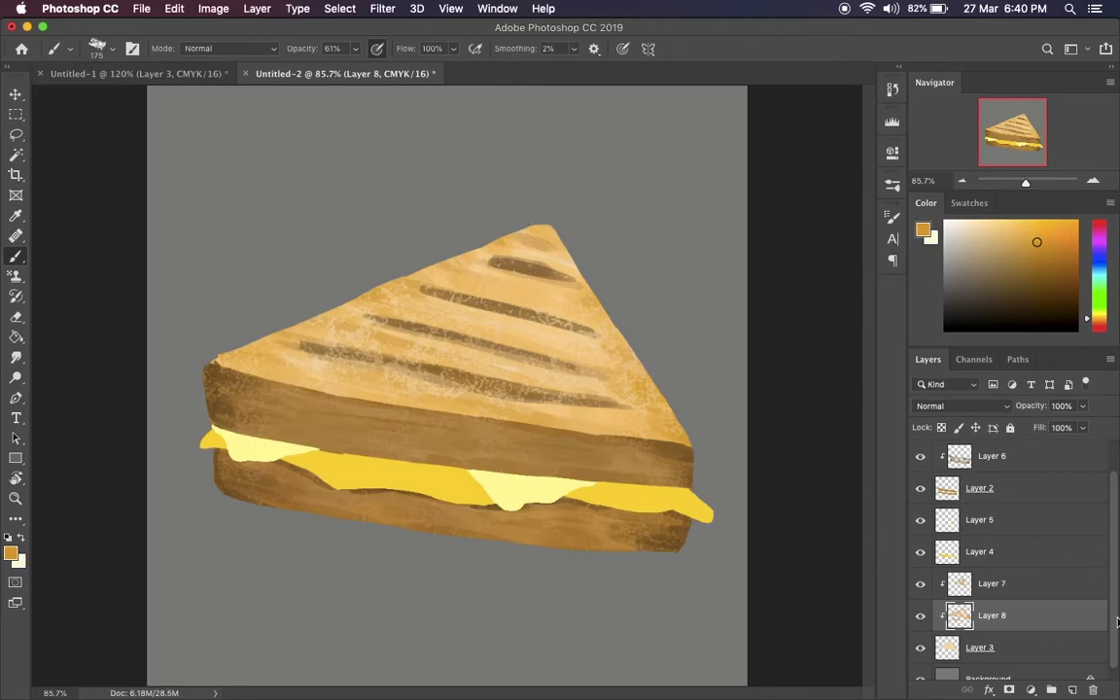
{"action": "key", "text": "ctrl+shift+n"}
Confirm Layer 9, sample pale yellow from the cheese, and add clipped Layer 10.
{"action": "key", "text": "Return"}
{"action": "scroll", "coordinate": [418, 534], "scroll_direction": "up", "scroll_amount": 5}
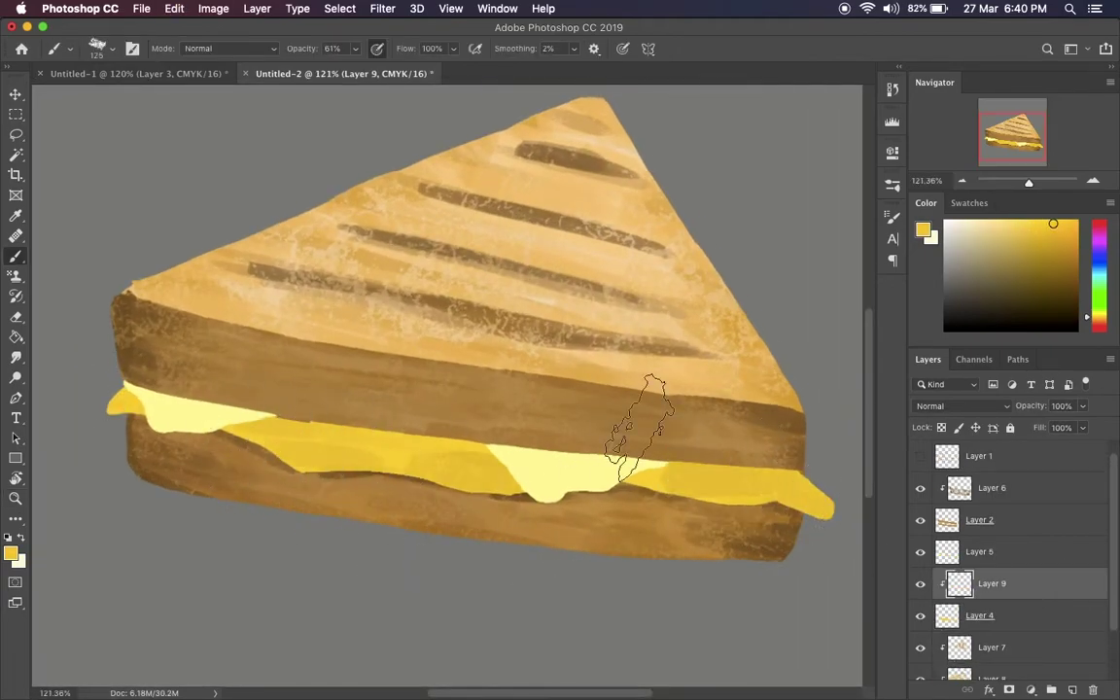
{"action": "key", "text": "alt+bracketright"}
{"action": "left_click", "coordinate": [135, 399], "text": "alt"}
{"action": "key", "text": "alt+bracketleft"}
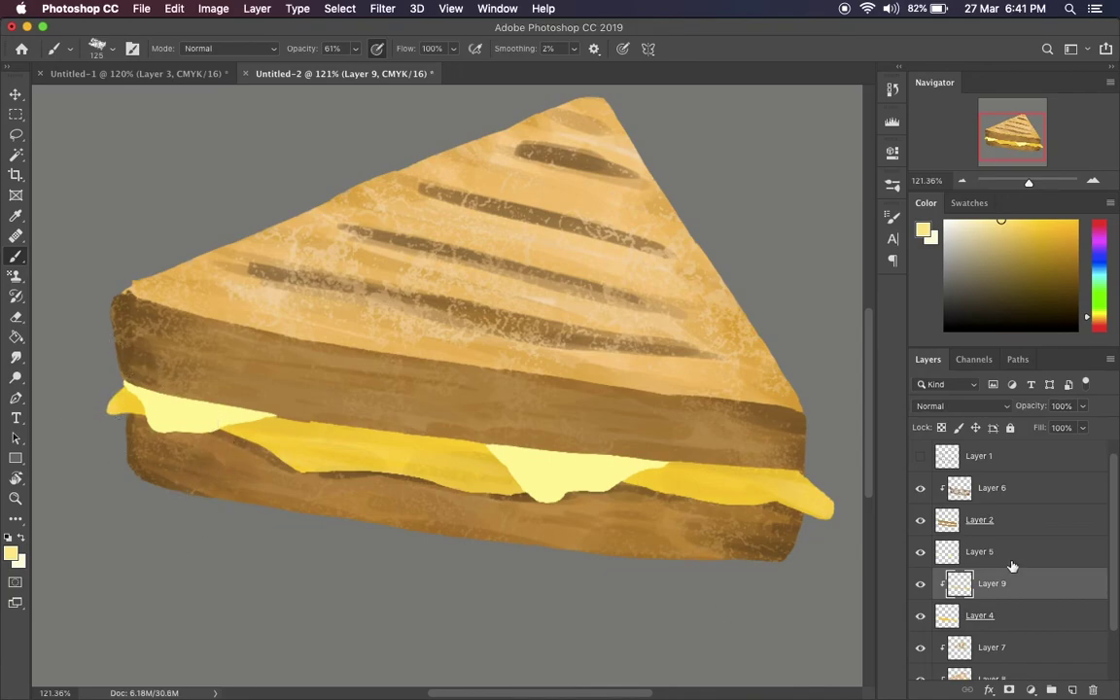
{"action": "key", "text": "ctrl+shift+n"}
{"action": "key", "text": "Return"}
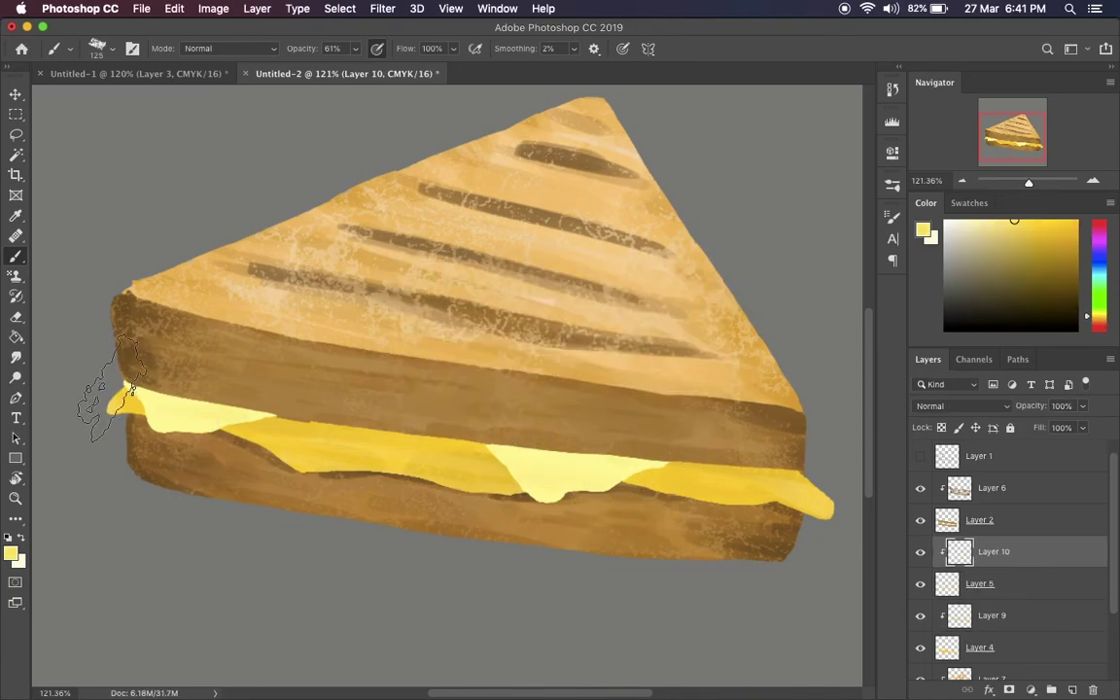
Zoom the cheese to 200% and paint fine pale cream highlights with a small brush.
{"action": "key", "text": "z"}
{"action": "left_click", "coordinate": [547, 498]}
{"action": "key", "text": "b"}
{"action": "scroll", "coordinate": [602, 505], "scroll_direction": "right", "scroll_amount": 3}
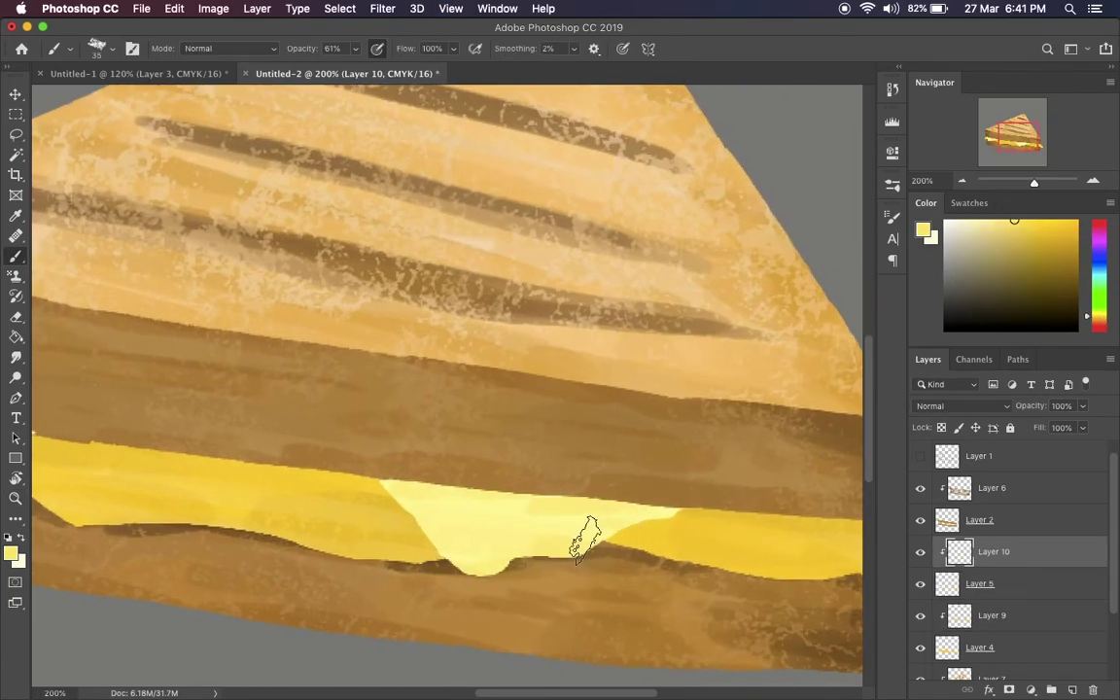
{"action": "scroll", "coordinate": [462, 505], "scroll_direction": "down", "scroll_amount": 2}
{"action": "scroll", "coordinate": [462, 506], "scroll_direction": "left", "scroll_amount": 5}
{"action": "scroll", "coordinate": [242, 370], "scroll_direction": "left", "scroll_amount": 3}
{"action": "key", "text": "bracketleft"}
{"action": "key", "text": "bracketleft"}
{"action": "key", "text": "bracketleft"}
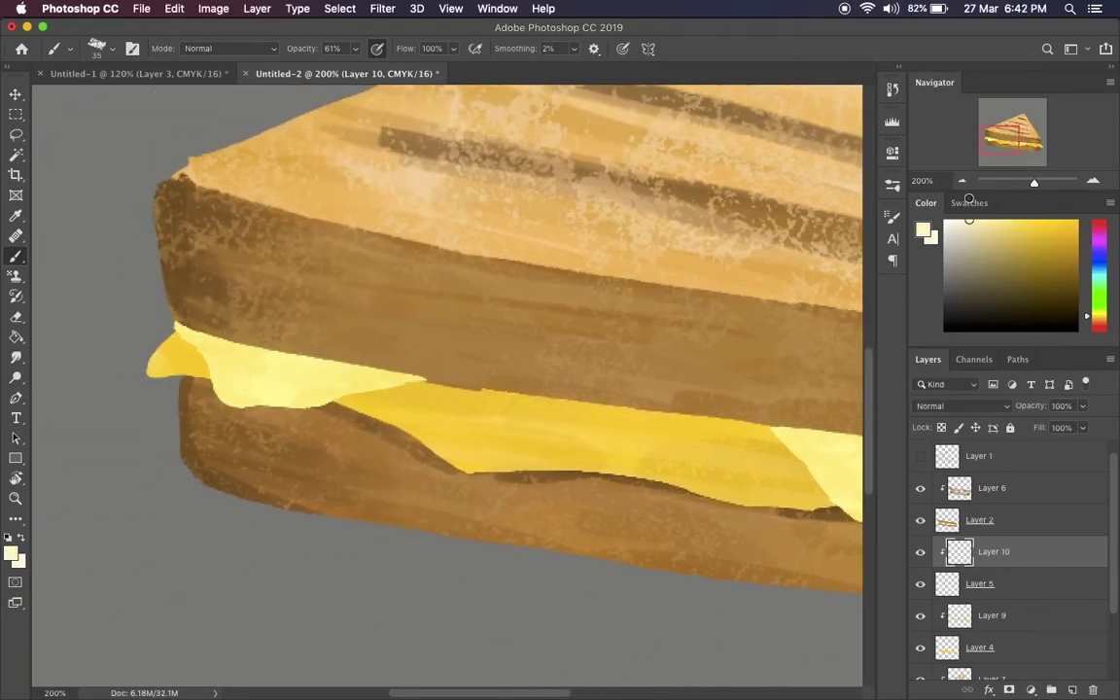
{"action": "left_click", "coordinate": [215, 358], "text": "alt"}
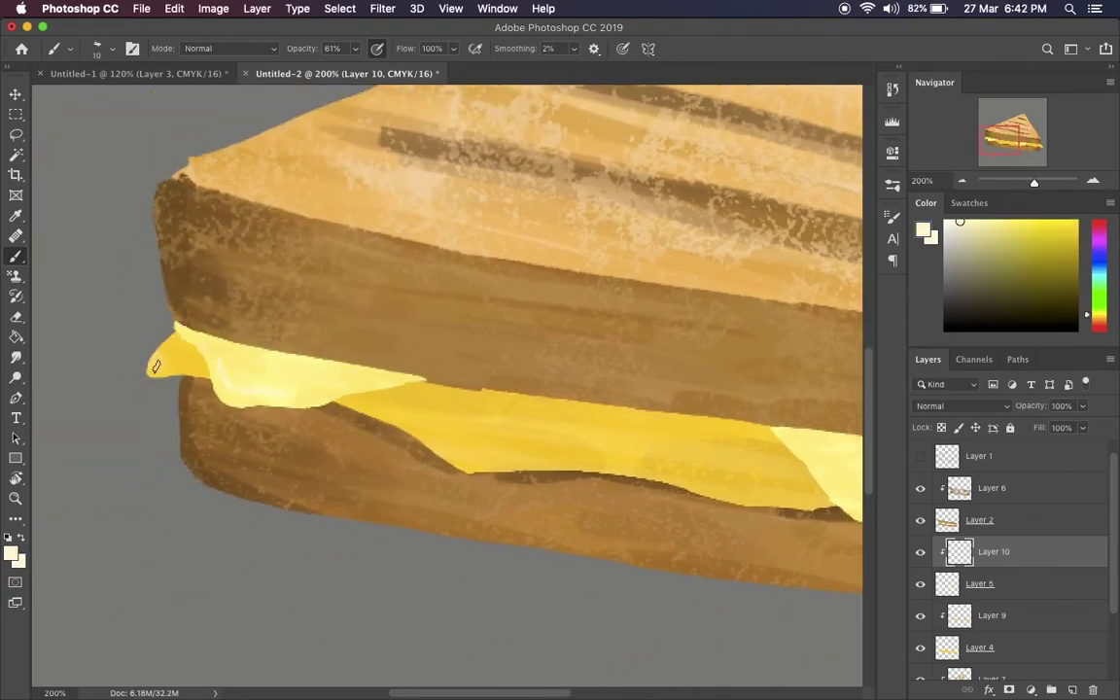
{"action": "scroll", "coordinate": [589, 464], "scroll_direction": "right", "scroll_amount": 6}
{"action": "scroll", "coordinate": [580, 446], "scroll_direction": "left", "scroll_amount": 4}
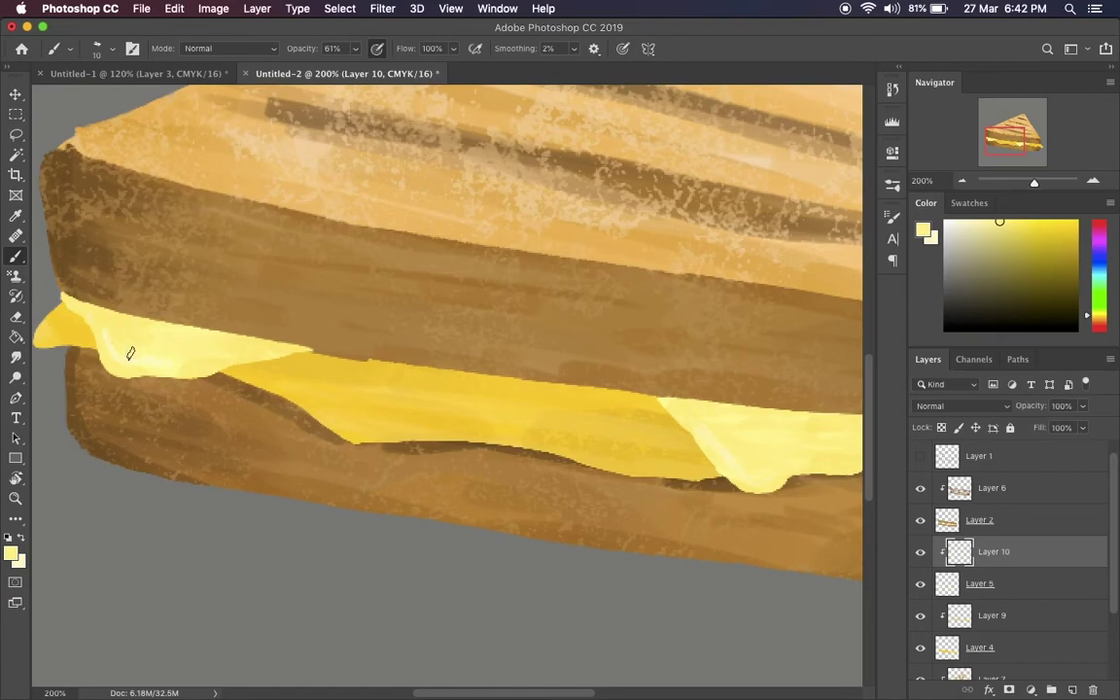
Zoom into the cheese's left end and choose browns and a cheese yellow on Layer 10.
{"action": "left_click", "coordinate": [991, 615]}
{"action": "scroll", "coordinate": [312, 392], "scroll_direction": "left", "scroll_amount": 3}
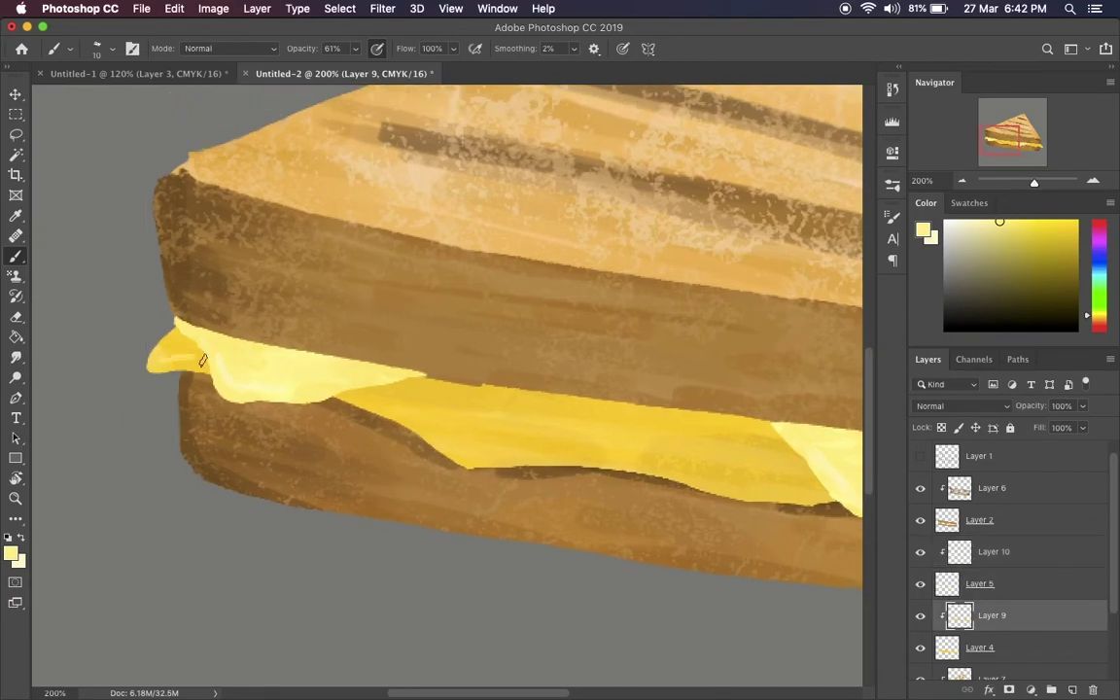
{"action": "scroll", "coordinate": [202, 360], "scroll_direction": "right", "scroll_amount": 5}
{"action": "scroll", "coordinate": [319, 388], "scroll_direction": "right", "scroll_amount": 6}
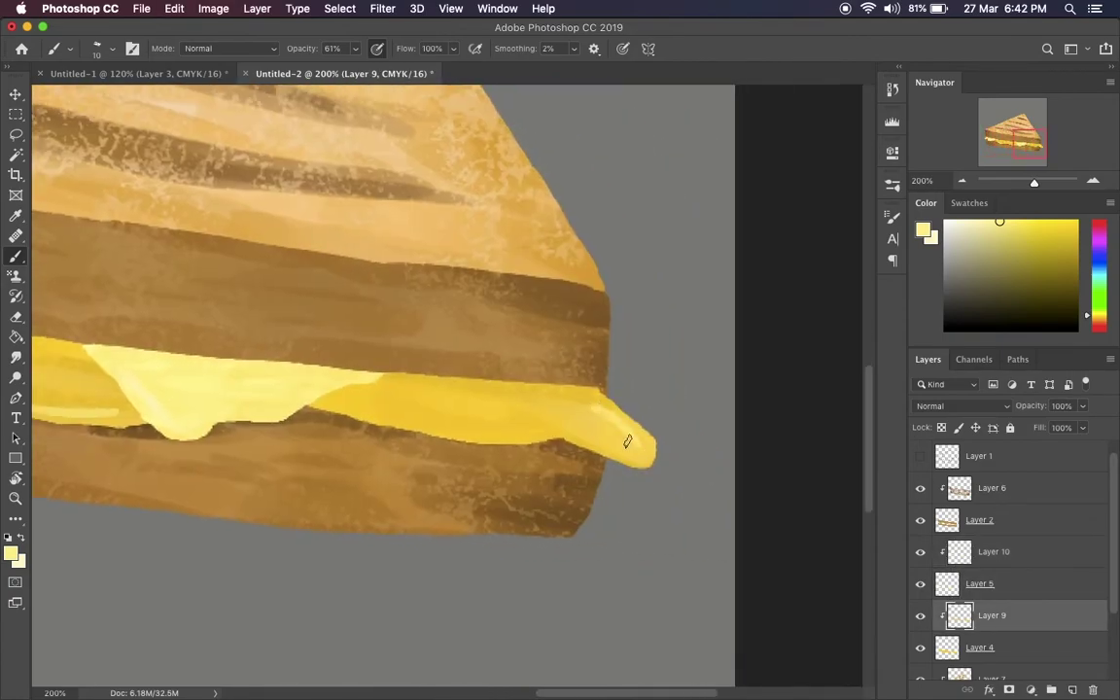
{"action": "key", "text": "super+0"}
{"action": "left_click", "coordinate": [1027, 547]}
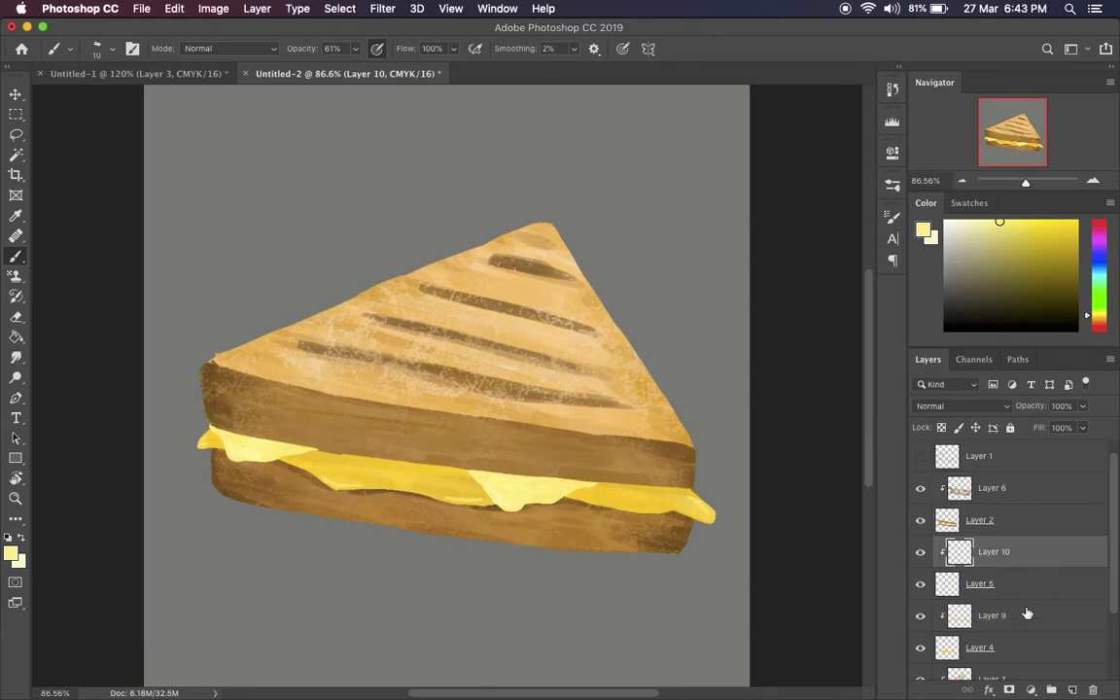
{"action": "key", "text": "super+plus"}
{"action": "key", "text": "super+plus"}
{"action": "left_click", "coordinate": [393, 405], "text": "alt"}
{"action": "left_click", "coordinate": [134, 448], "text": "alt"}
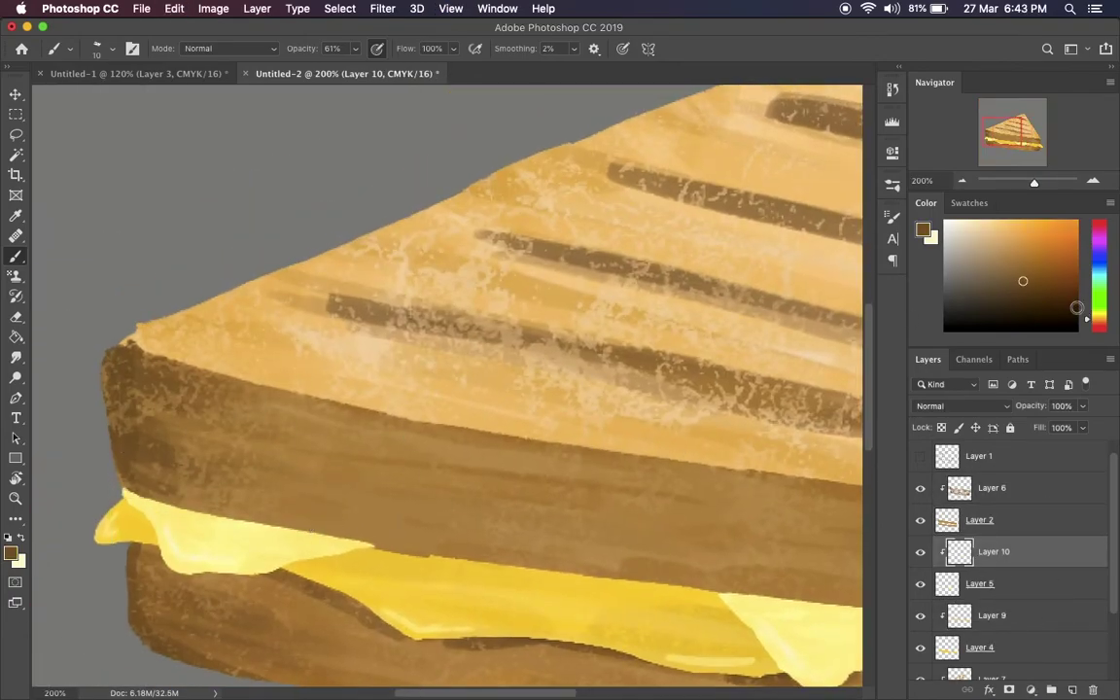
{"action": "left_click", "coordinate": [213, 516], "text": "alt"}
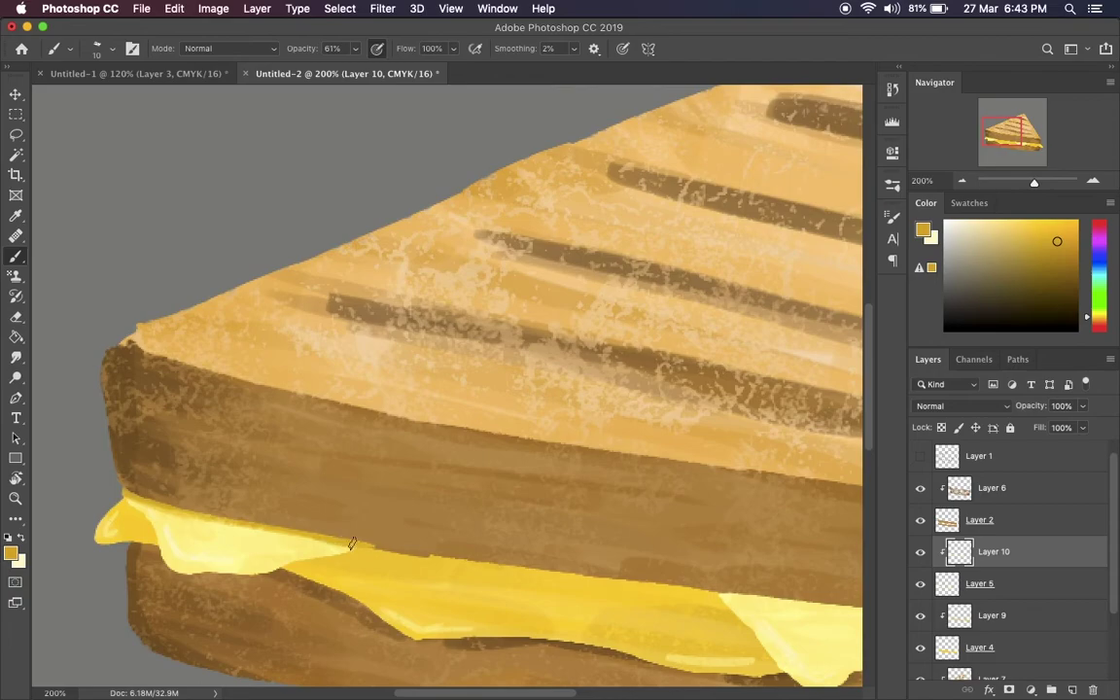
{"action": "scroll", "coordinate": [352, 545], "scroll_direction": "right", "scroll_amount": 10}
Paint sampled golden yellow shading on Layer 9, then erase on Layer 2 at 100% view.
{"action": "left_click", "coordinate": [1031, 610]}
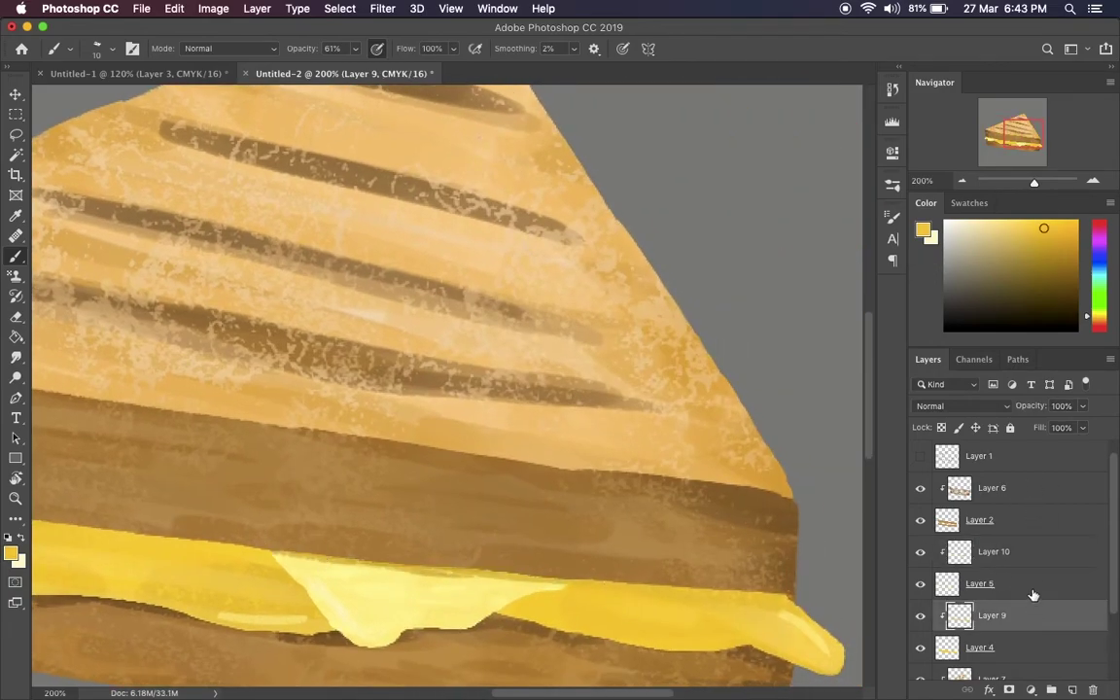
{"action": "scroll", "coordinate": [482, 513], "scroll_direction": "right", "scroll_amount": 5}
{"action": "scroll", "coordinate": [482, 513], "scroll_direction": "down", "scroll_amount": 2}
{"action": "left_click", "coordinate": [482, 513], "text": "alt"}
{"action": "left_click", "coordinate": [477, 501], "text": "alt"}
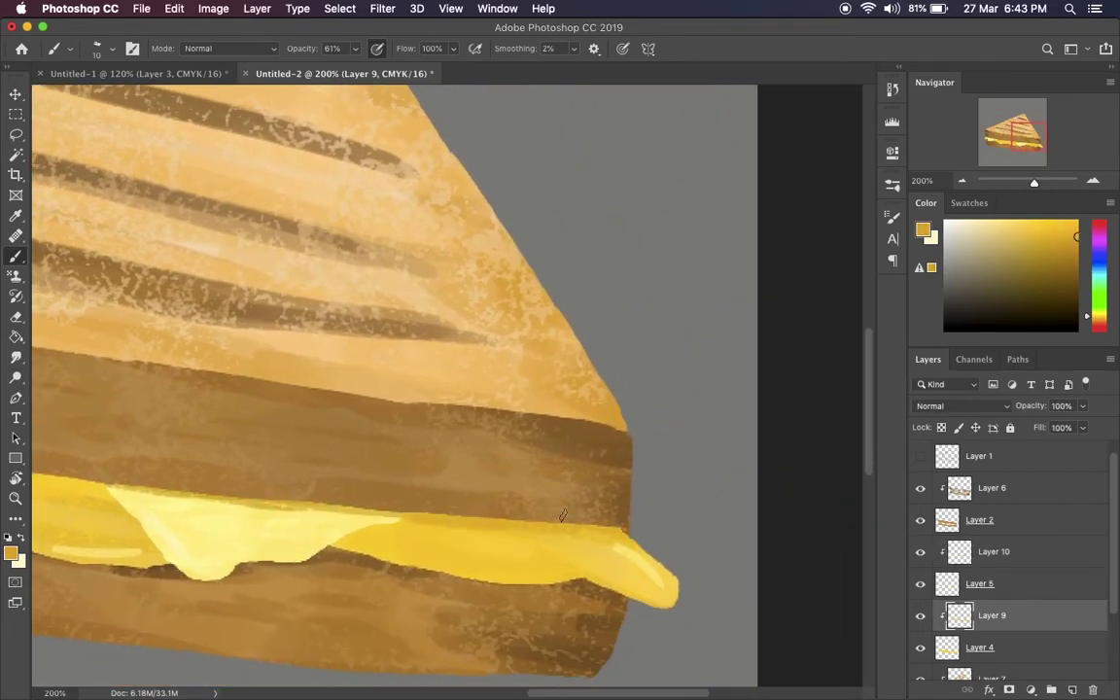
{"action": "scroll", "coordinate": [327, 474], "scroll_direction": "left", "scroll_amount": 10}
{"action": "scroll", "coordinate": [328, 474], "scroll_direction": "down", "scroll_amount": 3}
{"action": "scroll", "coordinate": [392, 480], "scroll_direction": "up", "scroll_amount": 2}
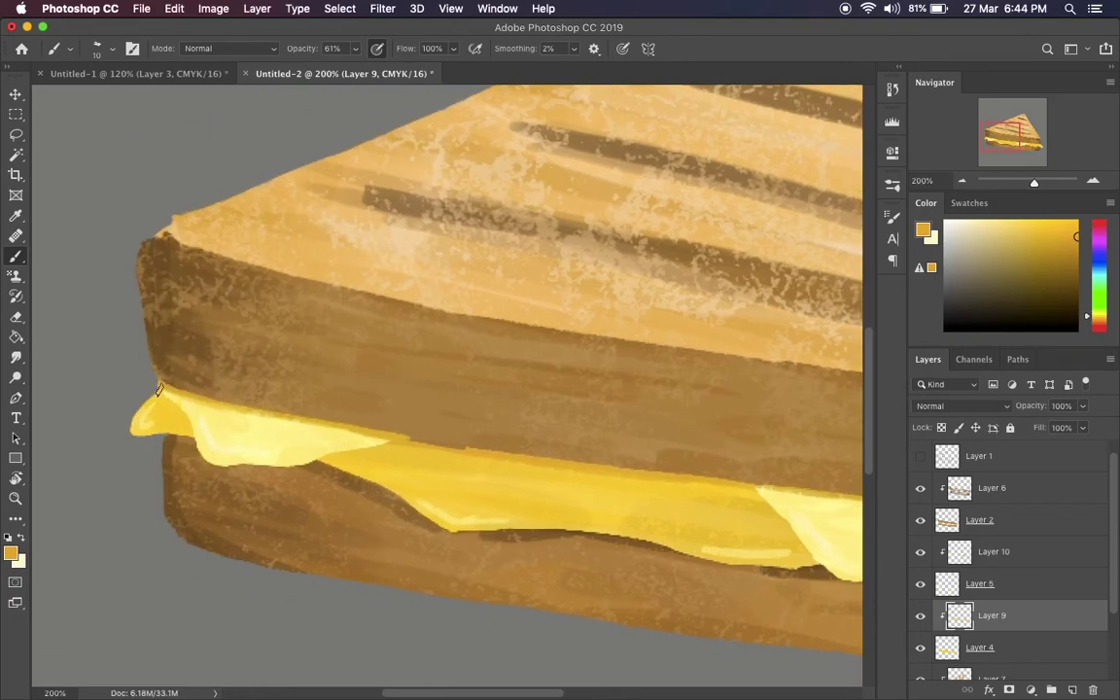
{"action": "scroll", "coordinate": [447, 389], "scroll_direction": "right", "scroll_amount": 5}
{"action": "scroll", "coordinate": [447, 388], "scroll_direction": "right", "scroll_amount": 5}
{"action": "key", "text": "super+0"}
{"action": "scroll", "coordinate": [473, 378], "scroll_direction": "up", "scroll_amount": 5}
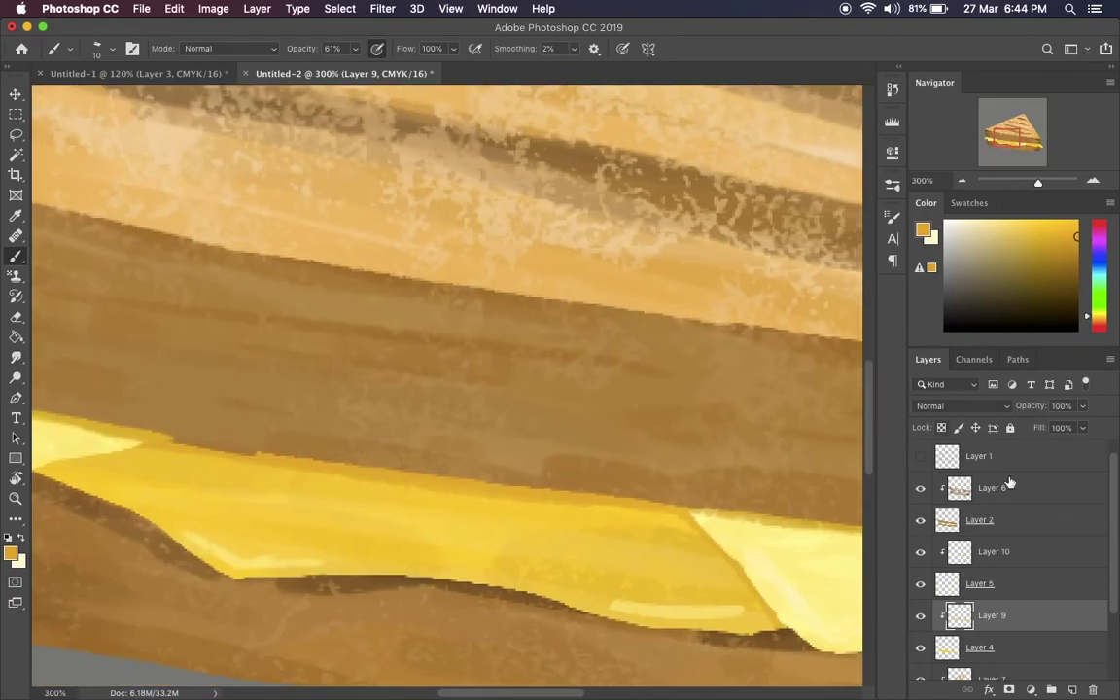
{"action": "left_click", "coordinate": [991, 520]}
{"action": "key", "text": "e"}
{"action": "key", "text": "super+1"}
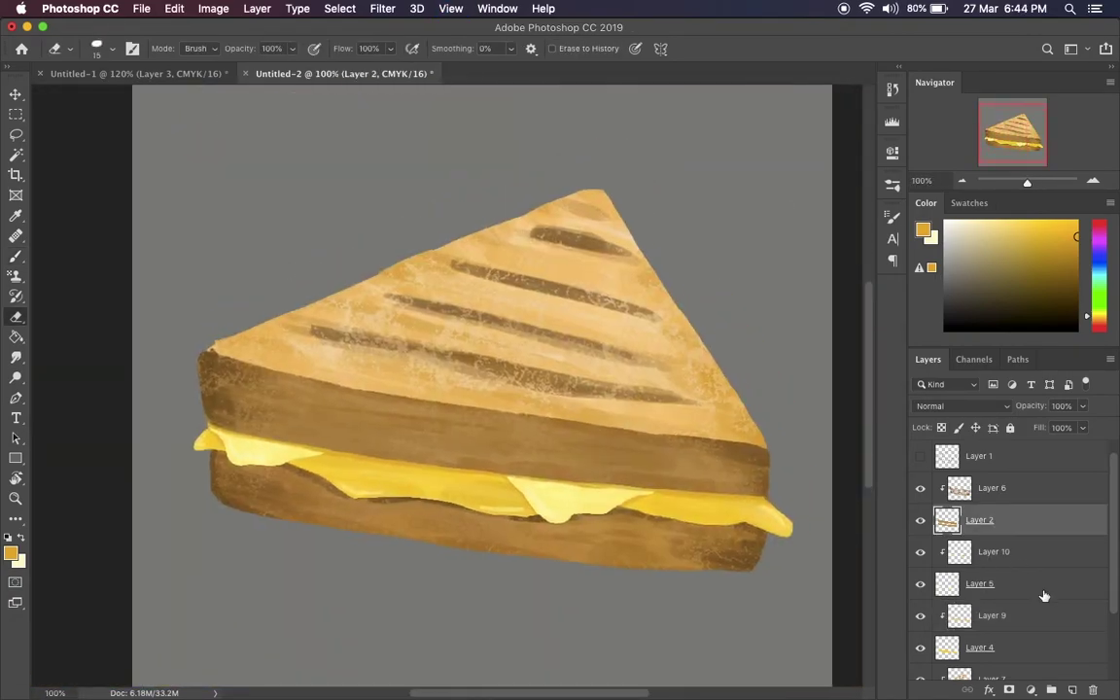
On Layer 7, sample lighter crust tones and brush over the grill marks at size 40.
{"action": "scroll", "coordinate": [1043, 595], "scroll_direction": "down", "scroll_amount": 2}
{"action": "left_click", "coordinate": [1034, 618]}
{"action": "key", "text": "b"}
{"action": "left_click", "coordinate": [491, 254], "text": "alt"}
{"action": "scroll", "coordinate": [443, 337], "scroll_direction": "up", "scroll_amount": 3}
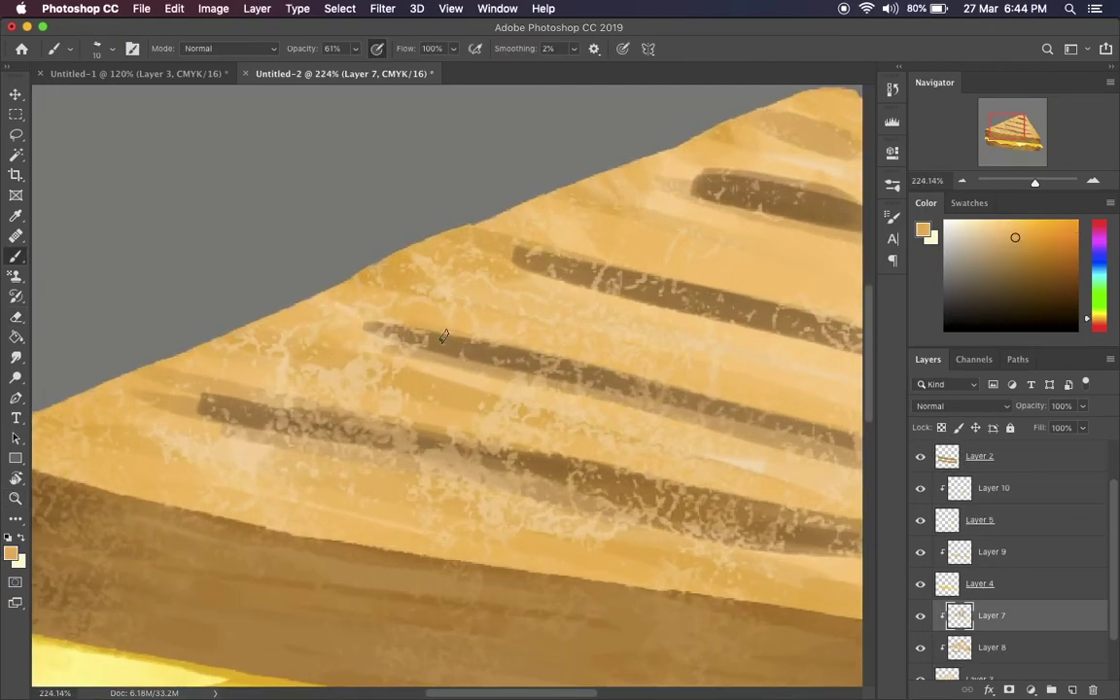
{"action": "scroll", "coordinate": [443, 336], "scroll_direction": "right", "scroll_amount": 5}
{"action": "key", "text": "bracketright"}
{"action": "key", "text": "bracketright"}
{"action": "key", "text": "bracketright"}
{"action": "left_click", "coordinate": [471, 268], "text": "alt"}
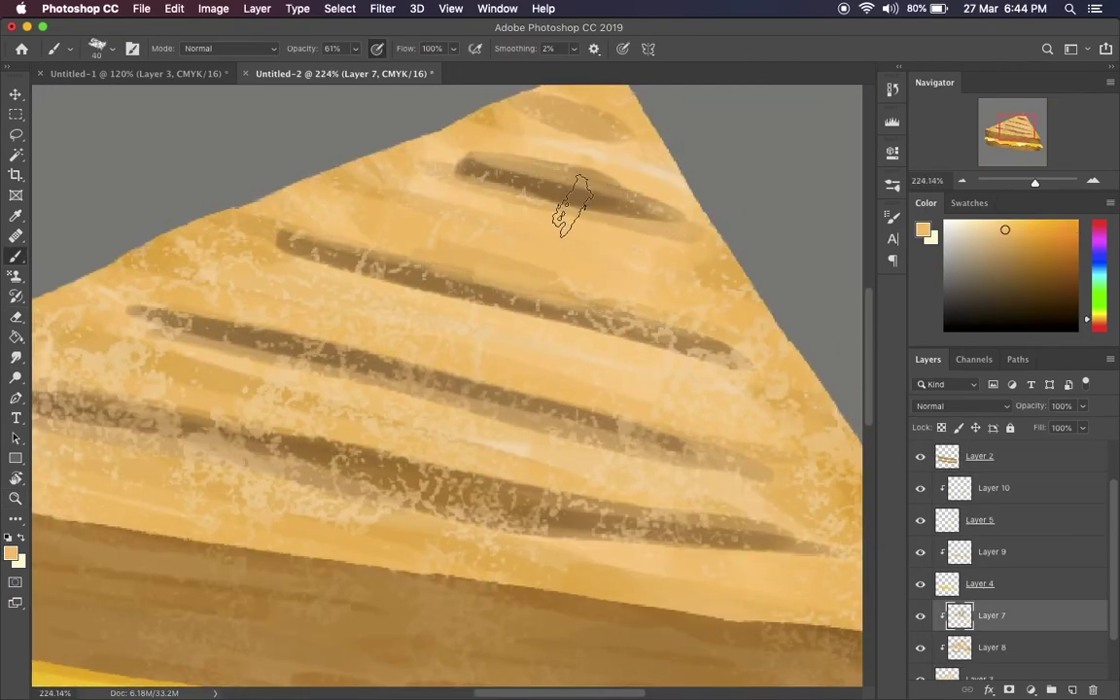
{"action": "scroll", "coordinate": [324, 338], "scroll_direction": "down", "scroll_amount": 3}
{"action": "key", "text": "super+1"}
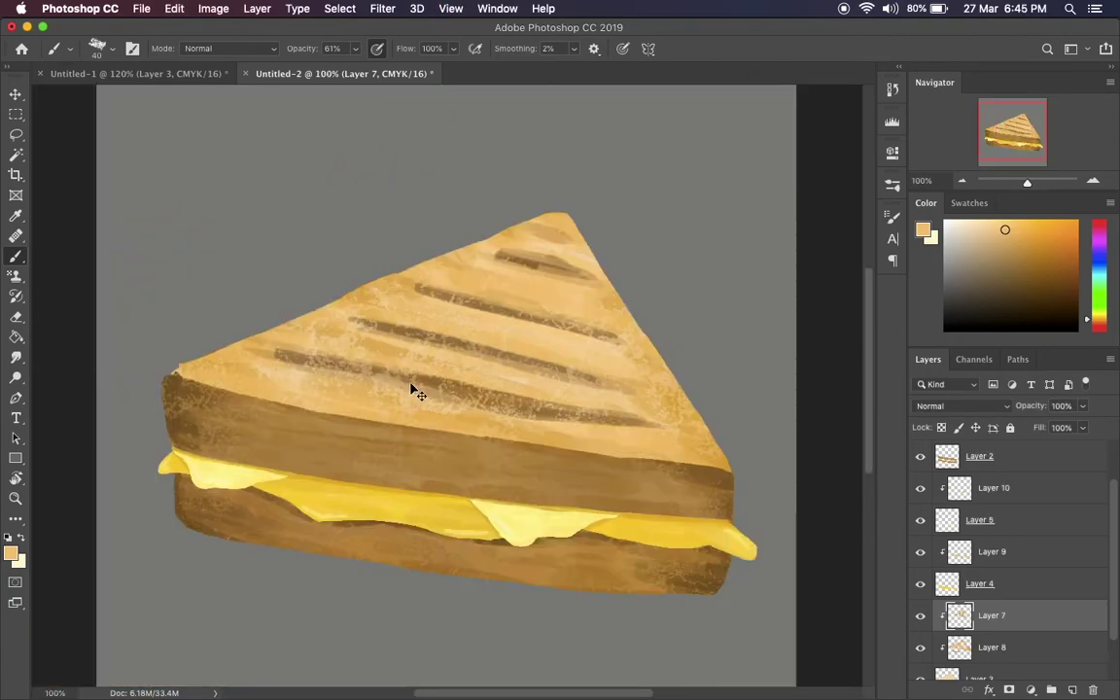
Blend deeper orange and light orange tones on Layer 8 with a size 70 brush at 28% opacity.
{"action": "key", "text": "bracketright"}
{"action": "key", "text": "bracketright"}
{"action": "key", "text": "bracketright"}
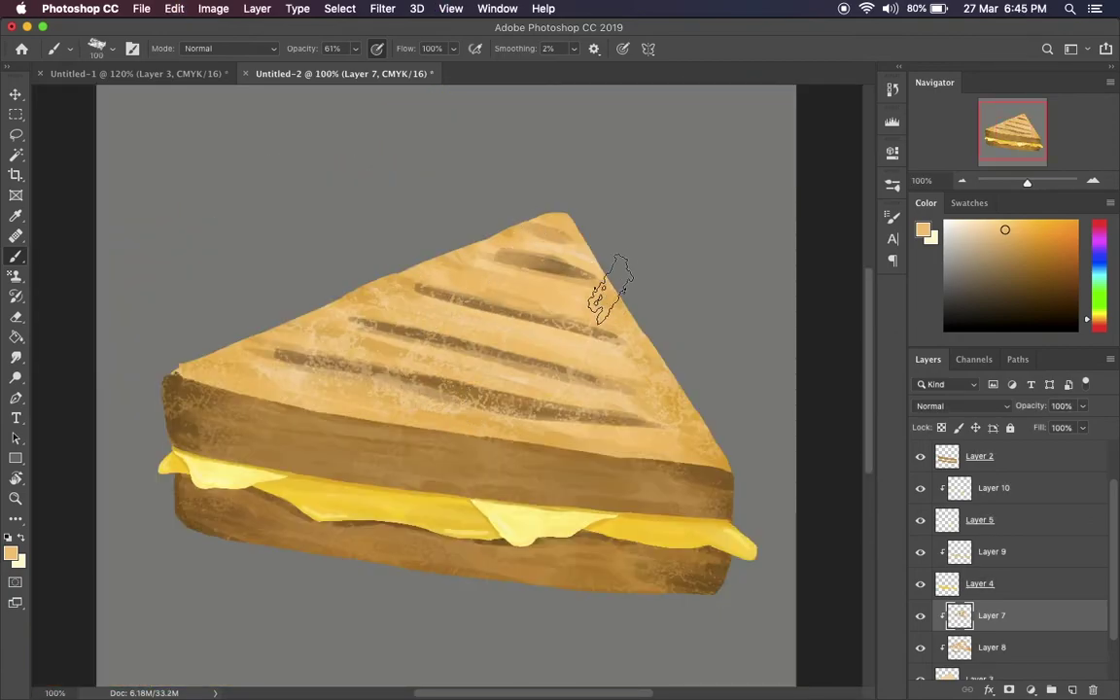
{"action": "left_click", "coordinate": [517, 249], "text": "alt"}
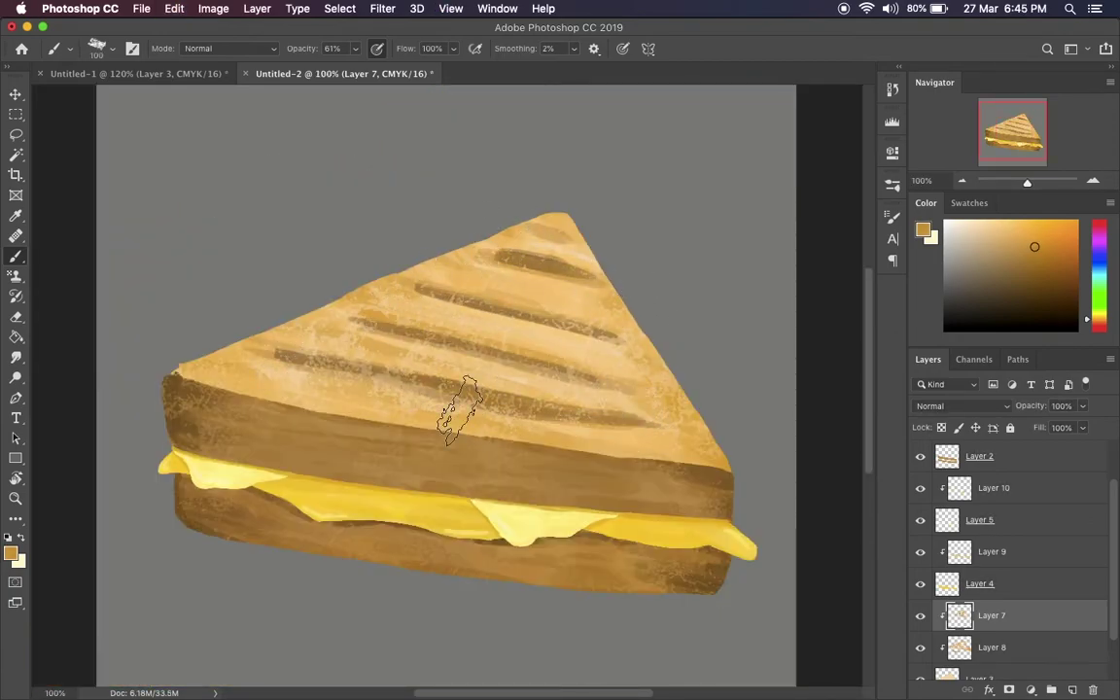
{"action": "left_click", "coordinate": [1043, 263]}
{"action": "left_click", "coordinate": [1036, 644]}
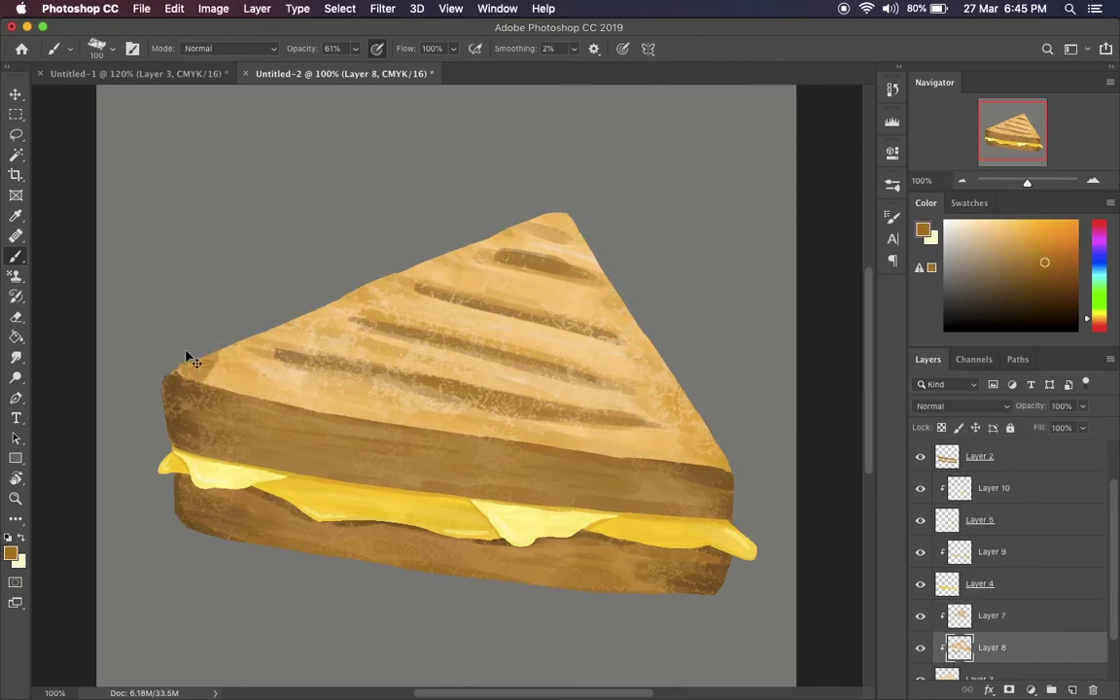
{"action": "key", "text": "bracketleft"}
{"action": "key", "text": "bracketleft"}
{"action": "key", "text": "bracketleft"}
{"action": "key", "text": "2"}
{"action": "key", "text": "8"}
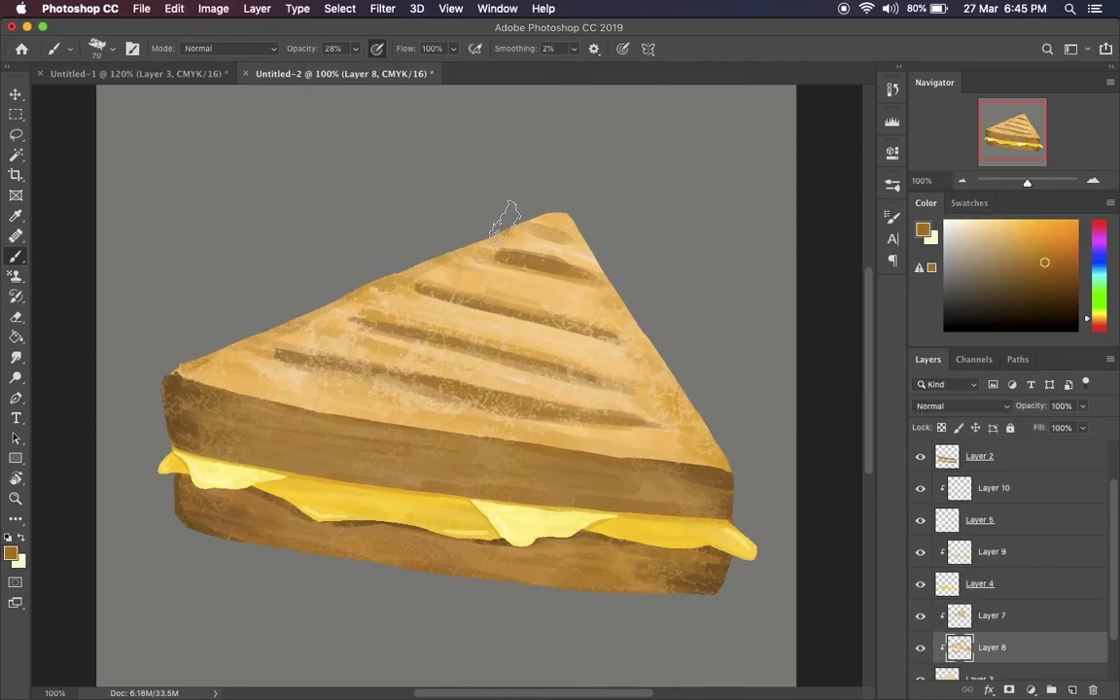
{"action": "left_click", "coordinate": [263, 335], "text": "alt"}
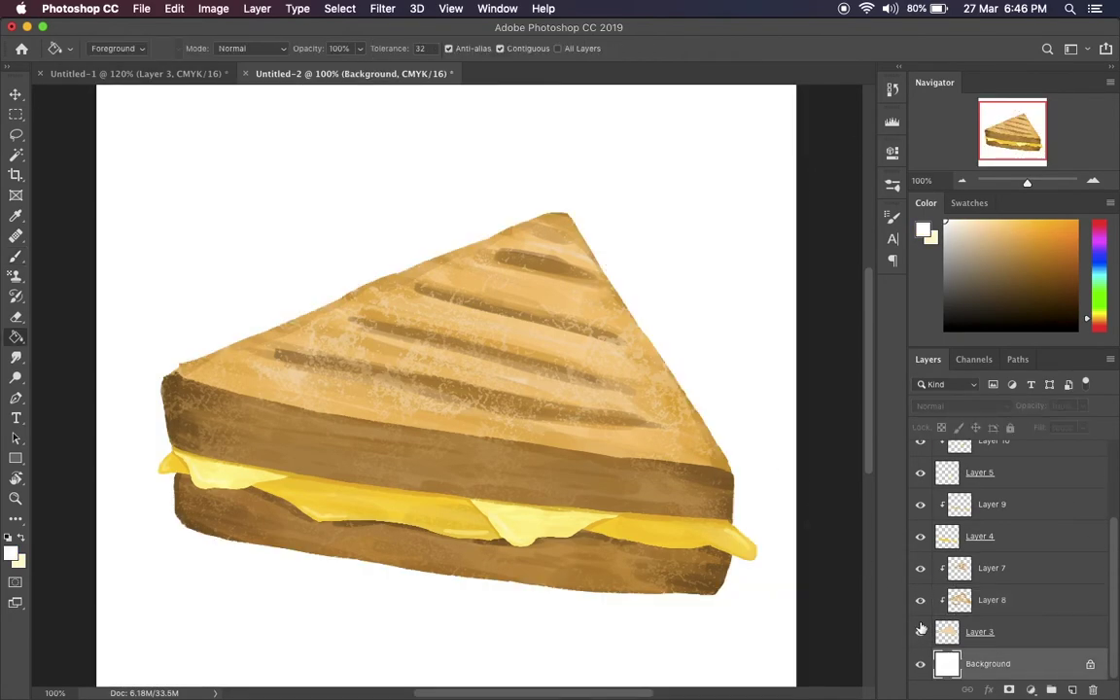
Scroll up the Layers panel and select the hidden sketch layer, Layer 1.
{"action": "scroll", "coordinate": [982, 525], "scroll_direction": "up", "scroll_amount": 3}
{"action": "left_click", "coordinate": [989, 456]}
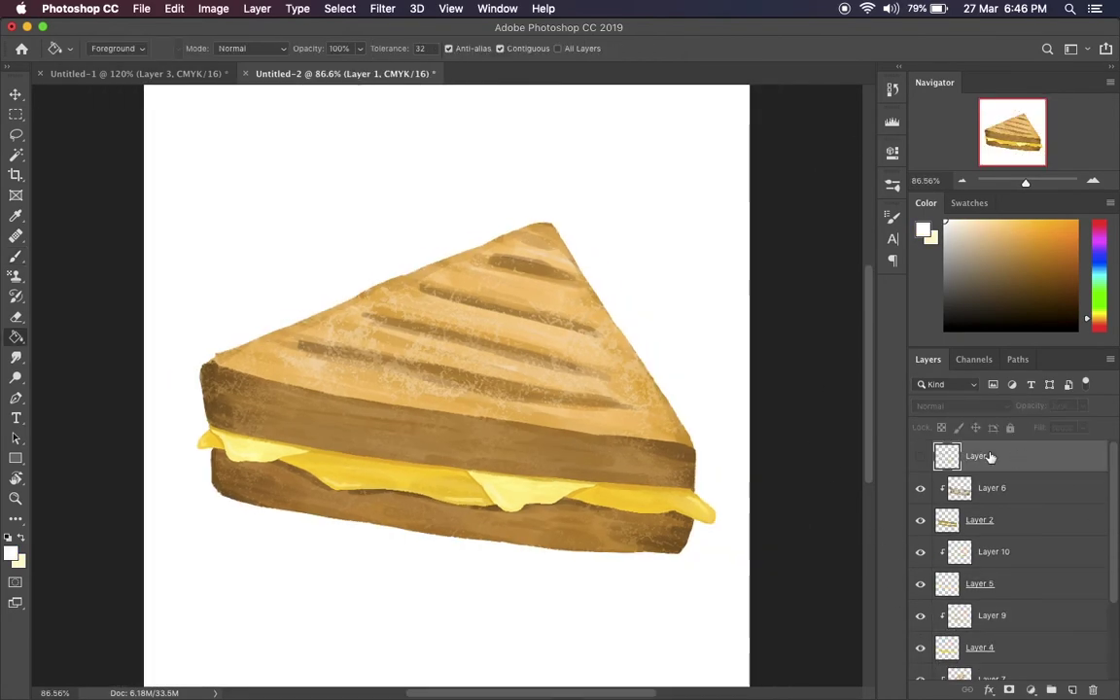